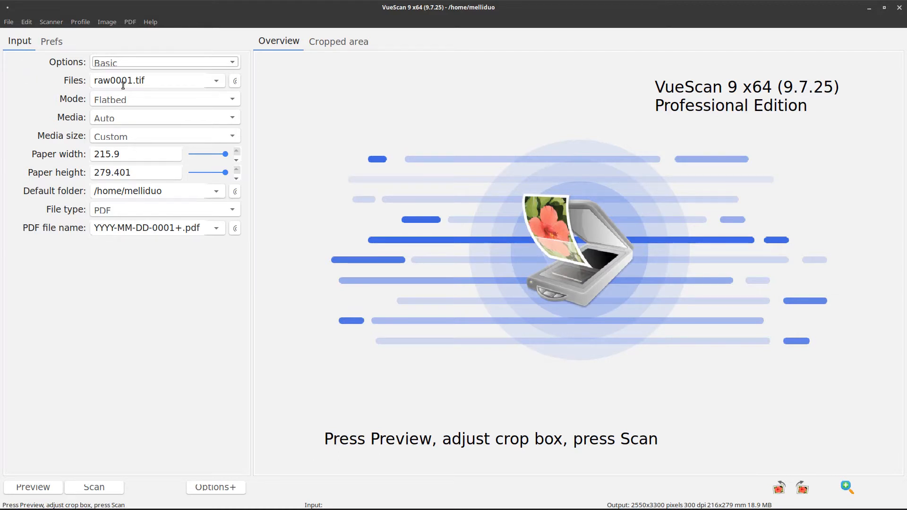
Switch the options level to Professional and keep the task on Scan to file
{"action": "left_click", "coordinate": [129, 61]}
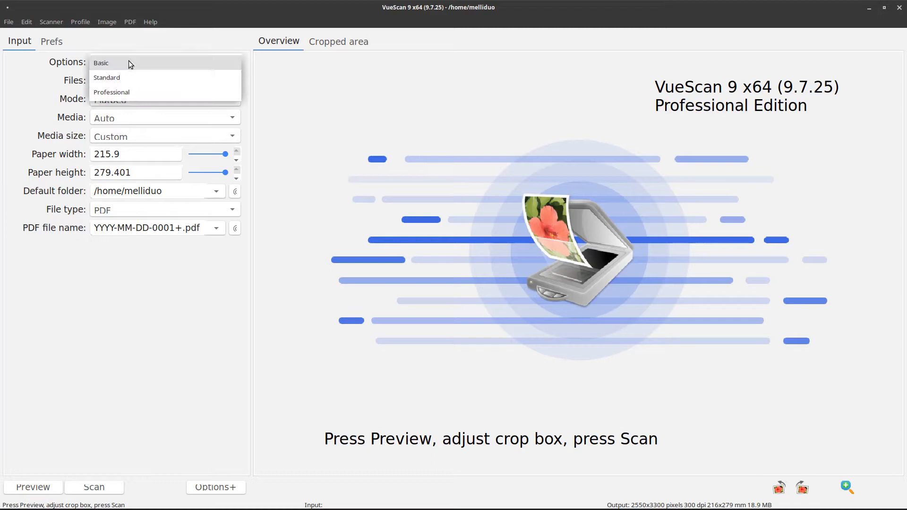
{"action": "left_click", "coordinate": [127, 92]}
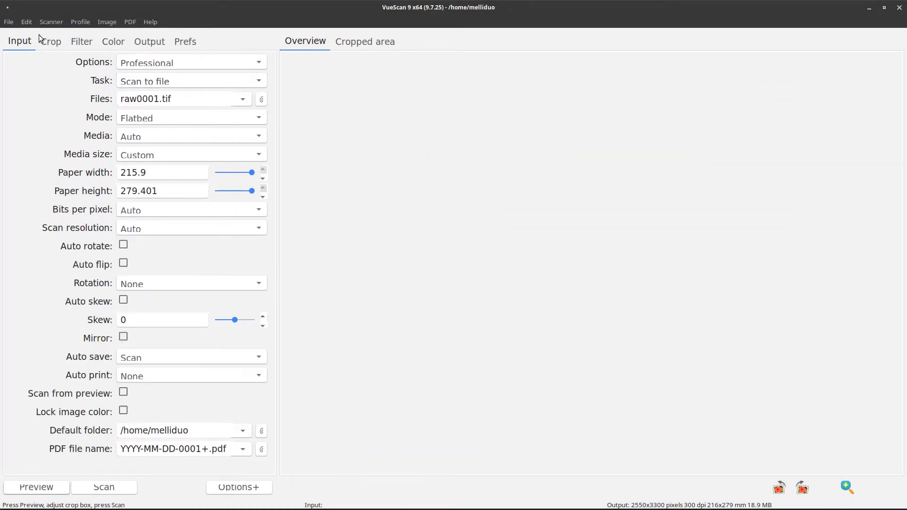
{"action": "left_click", "coordinate": [9, 22]}
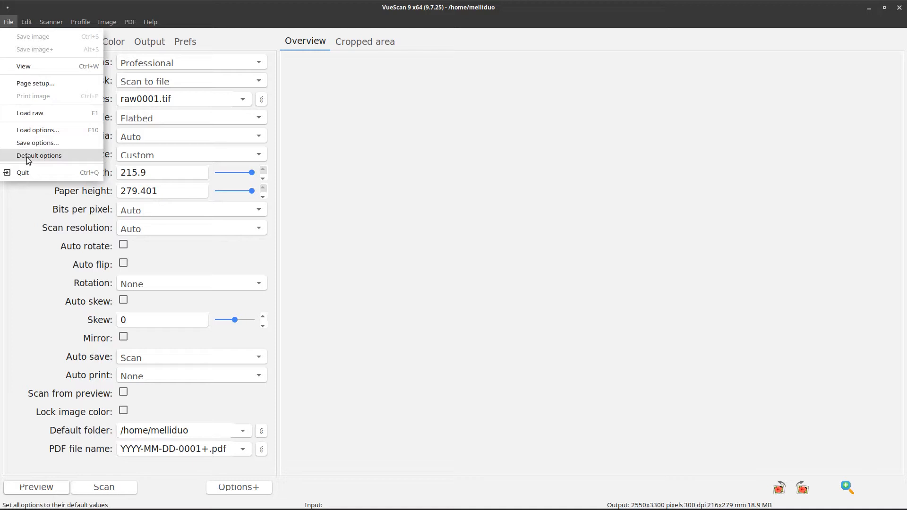
{"action": "left_click", "coordinate": [233, 25]}
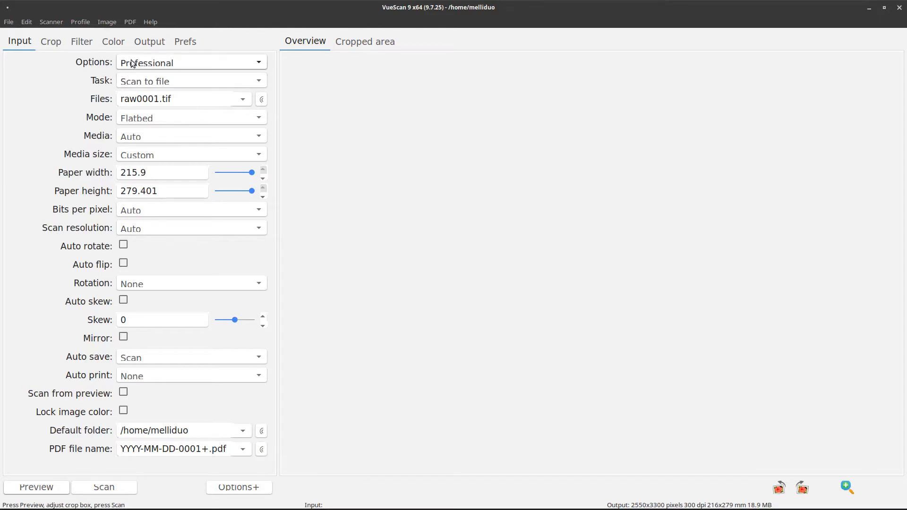
{"action": "left_click", "coordinate": [183, 80]}
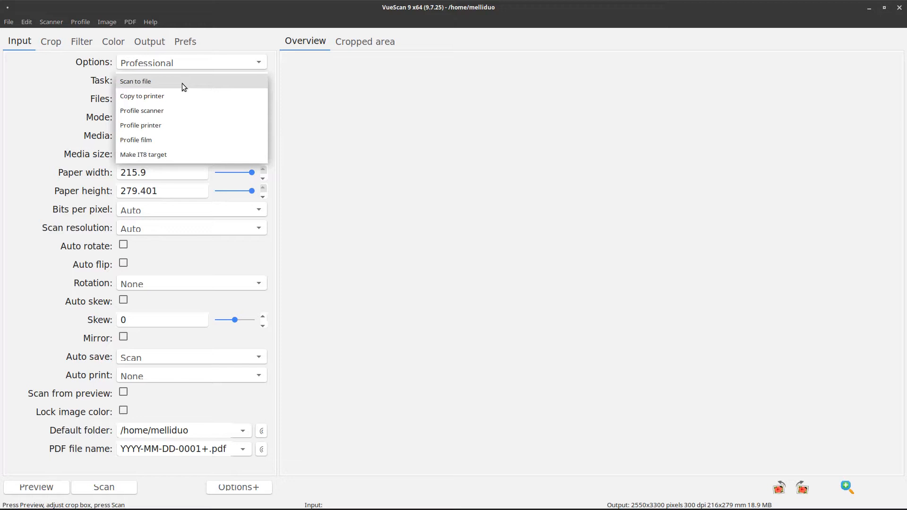
{"action": "left_click", "coordinate": [183, 83]}
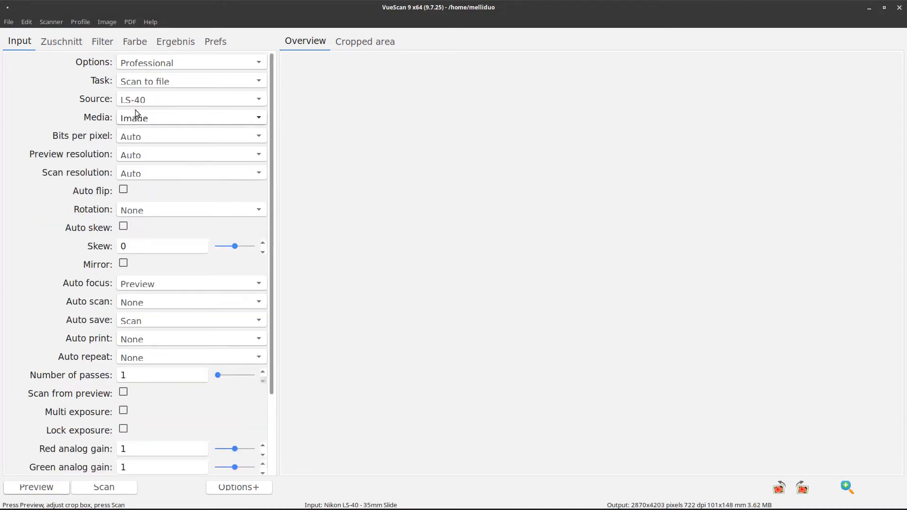
Review the available source and media types, keeping LS-40 as the source and Image as the media
{"action": "left_click", "coordinate": [194, 100]}
{"action": "left_click", "coordinate": [194, 101]}
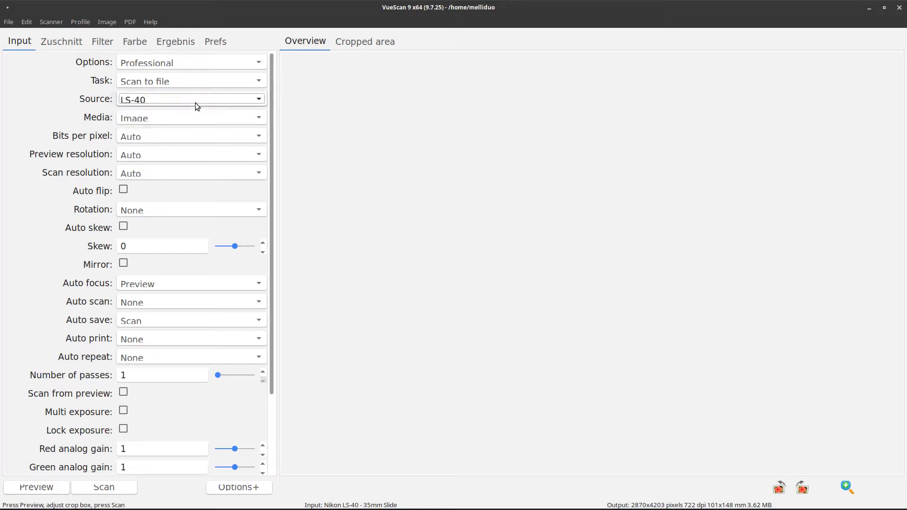
{"action": "left_click", "coordinate": [188, 118]}
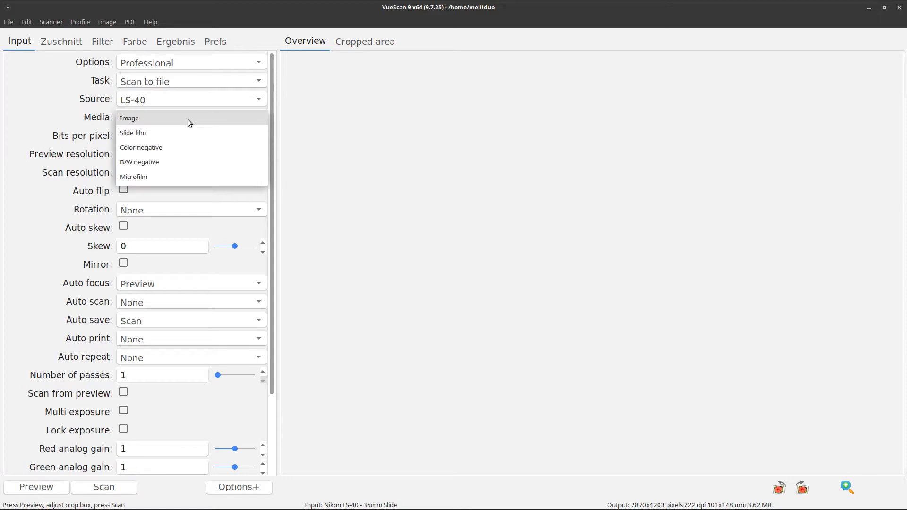
{"action": "left_click", "coordinate": [188, 119]}
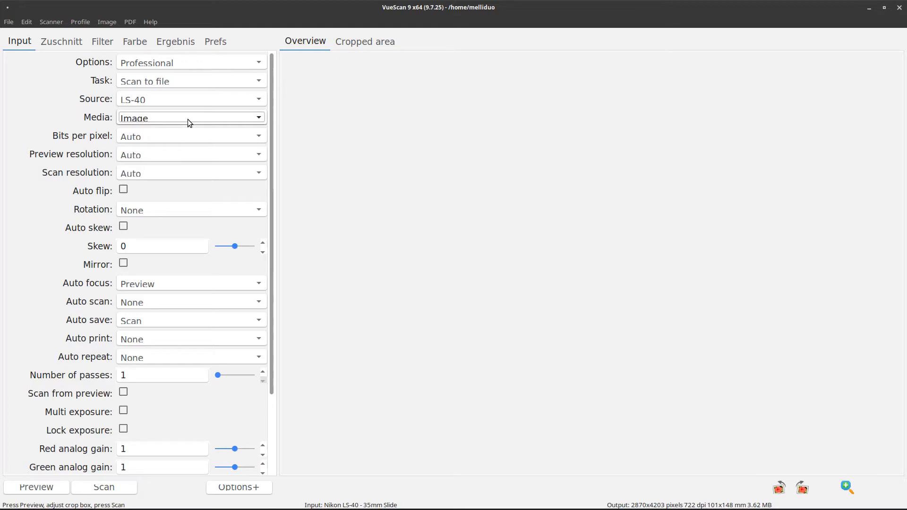
{"action": "left_click", "coordinate": [189, 122]}
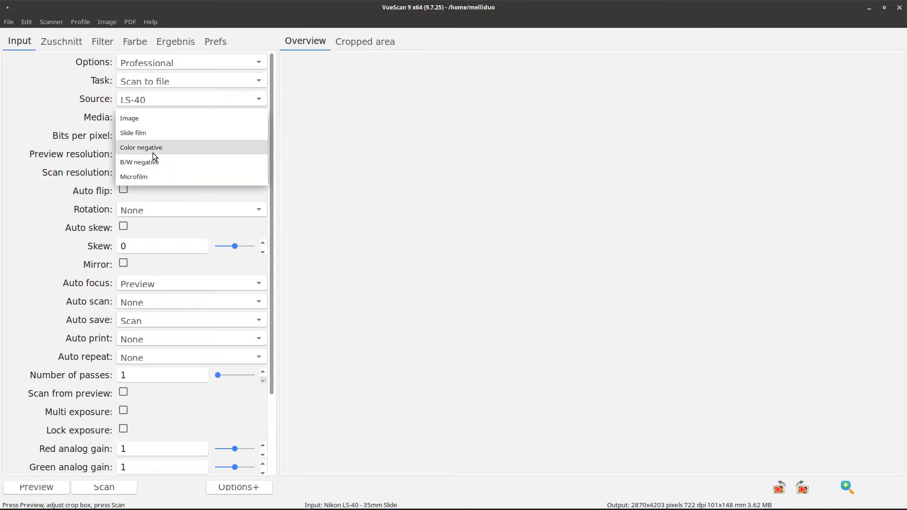
{"action": "left_click", "coordinate": [134, 122]}
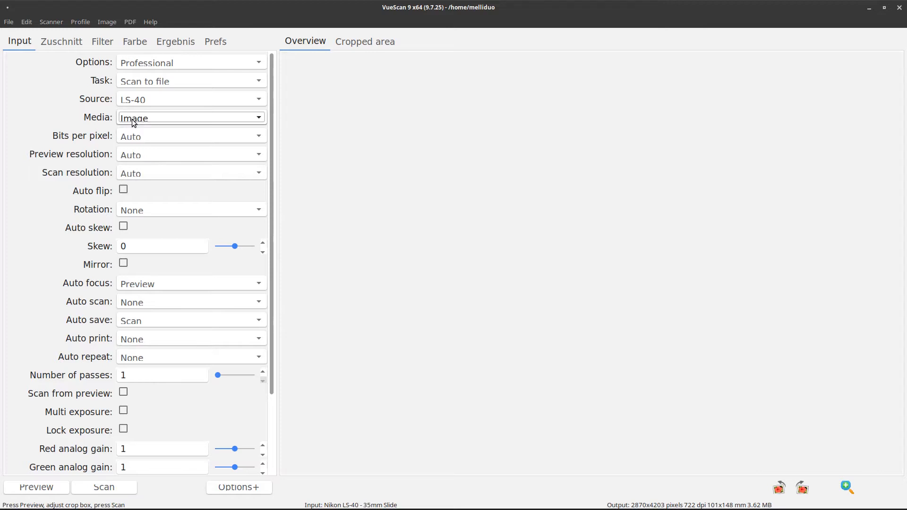
{"action": "left_click", "coordinate": [132, 120]}
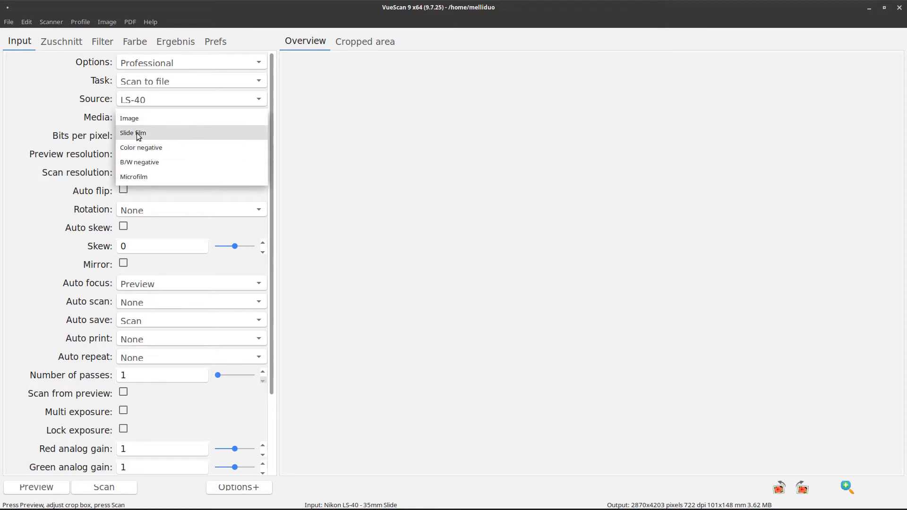
{"action": "left_click", "coordinate": [135, 118]}
Configure the scan for 48 bit RGB, with a preview resolution of 362 dpi and a scan resolution of 2900 dpi
{"action": "left_click", "coordinate": [148, 136]}
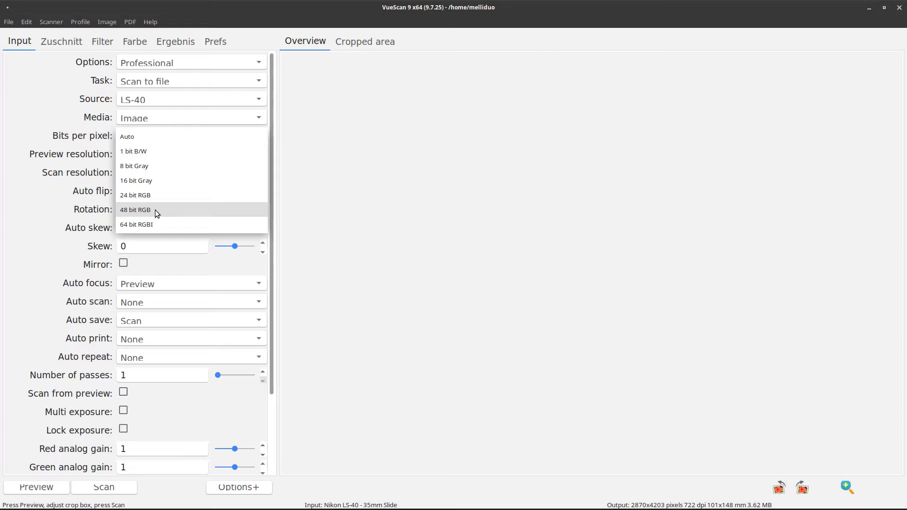
{"action": "left_click", "coordinate": [157, 214]}
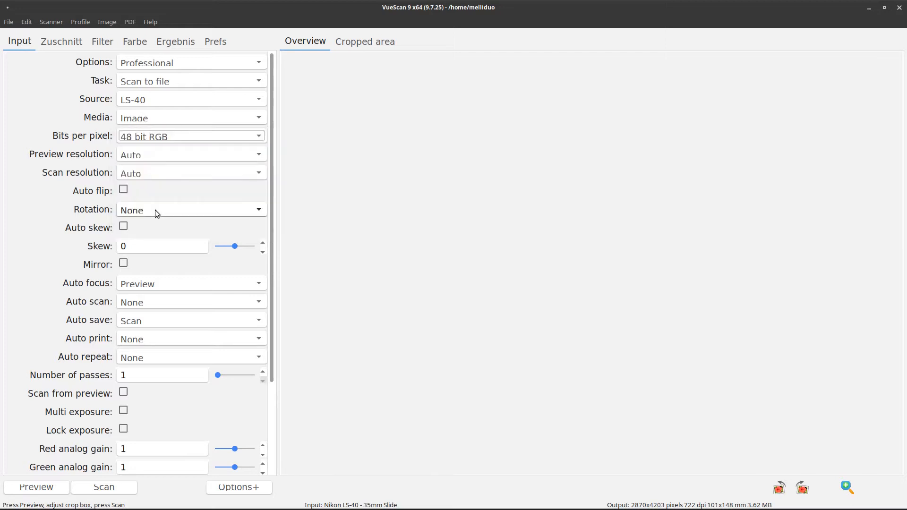
{"action": "left_click", "coordinate": [146, 154]}
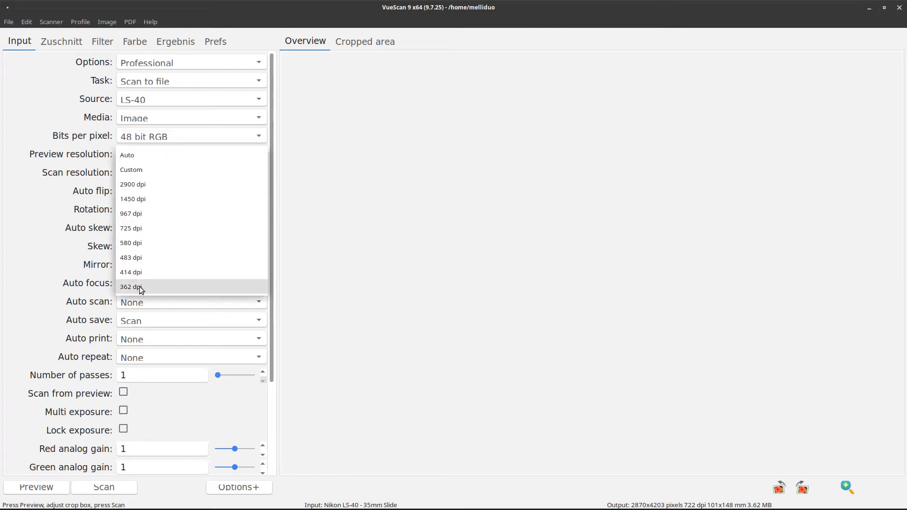
{"action": "left_click", "coordinate": [140, 288]}
{"action": "left_click", "coordinate": [147, 173]}
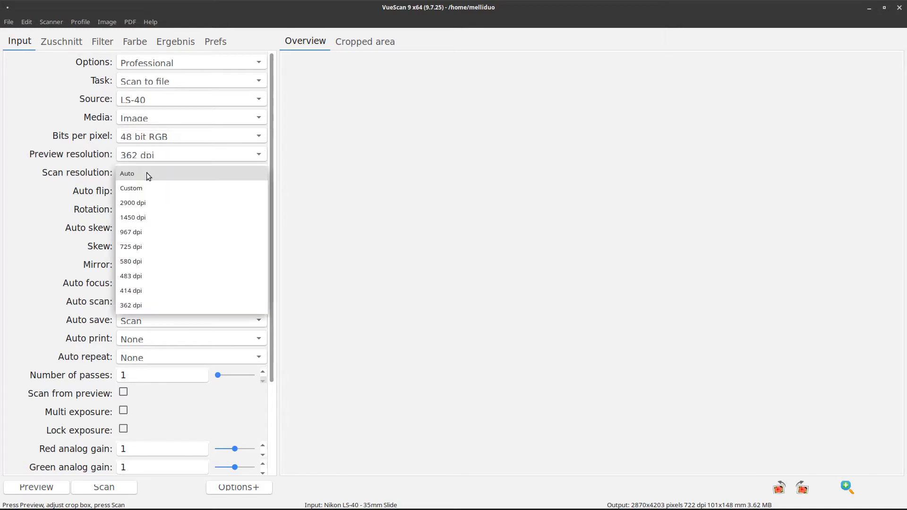
{"action": "left_click", "coordinate": [147, 202]}
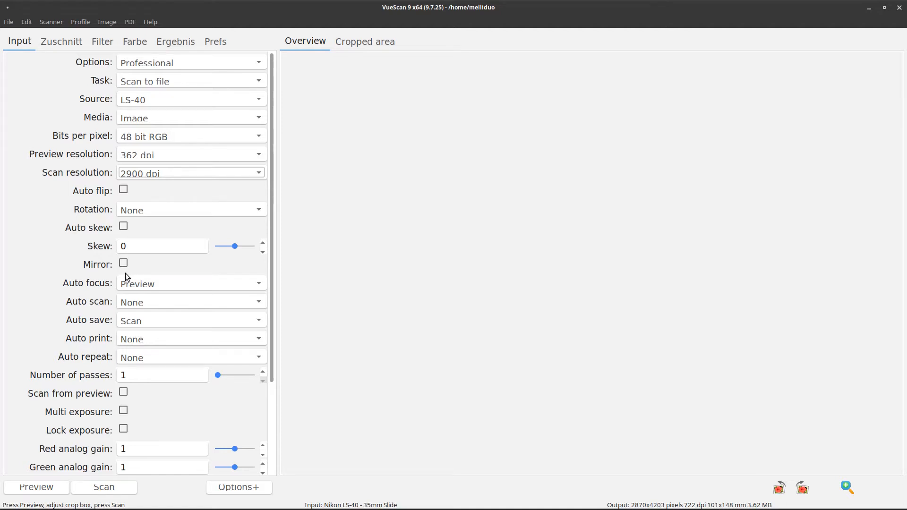
Set auto focus to Scan and keep auto save on Scan
{"action": "left_click", "coordinate": [147, 285]}
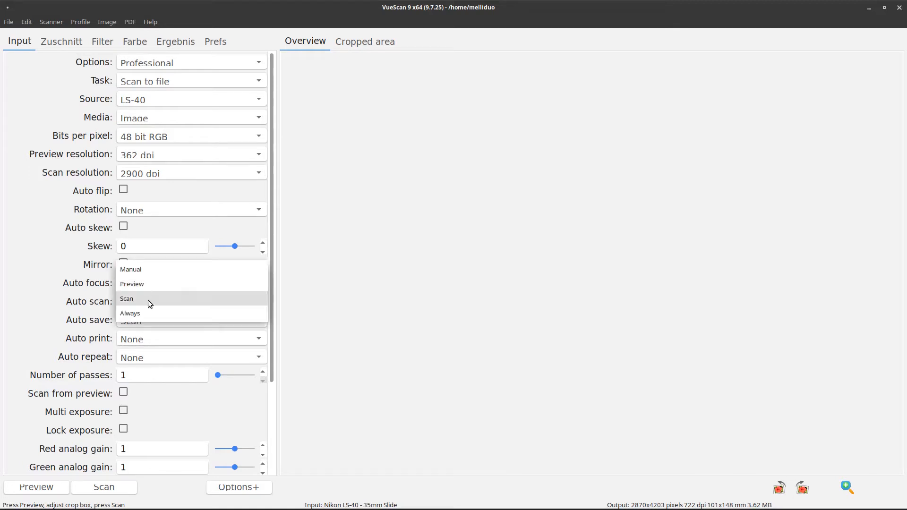
{"action": "left_click", "coordinate": [148, 299]}
{"action": "left_click", "coordinate": [145, 285]}
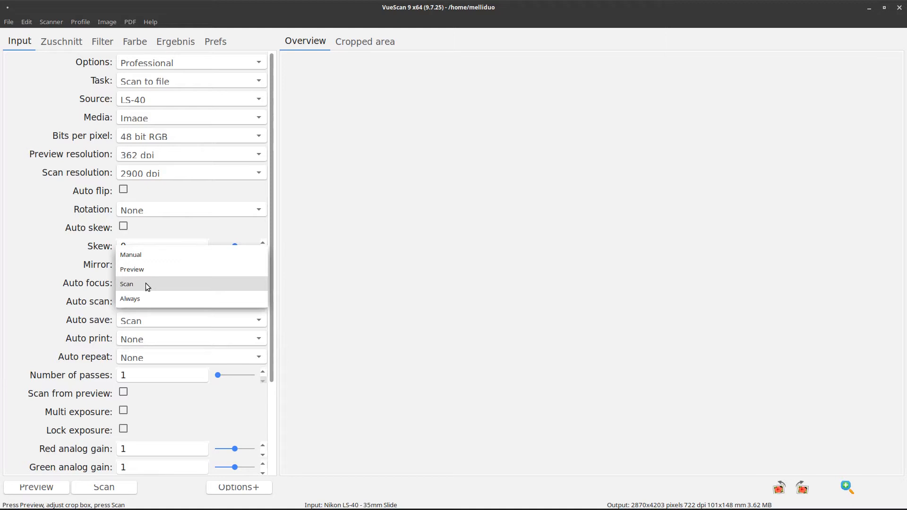
{"action": "left_click", "coordinate": [146, 283]}
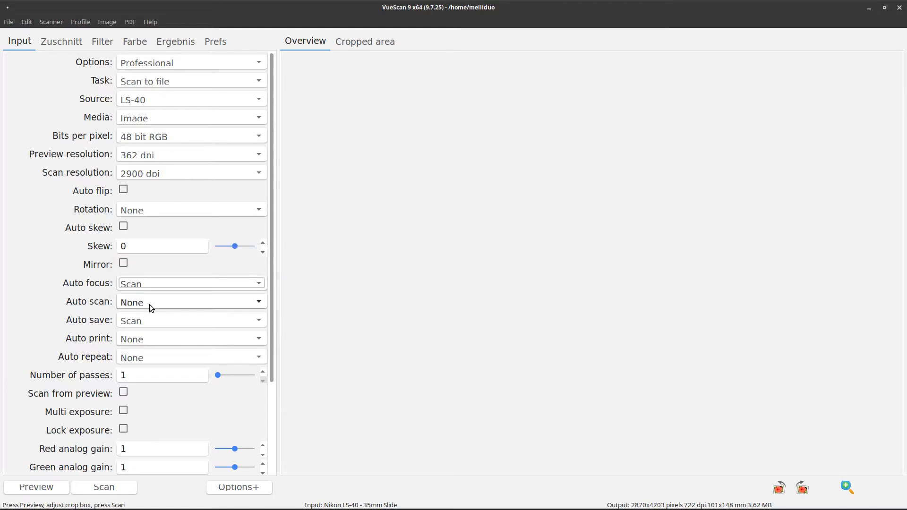
{"action": "left_click", "coordinate": [152, 322]}
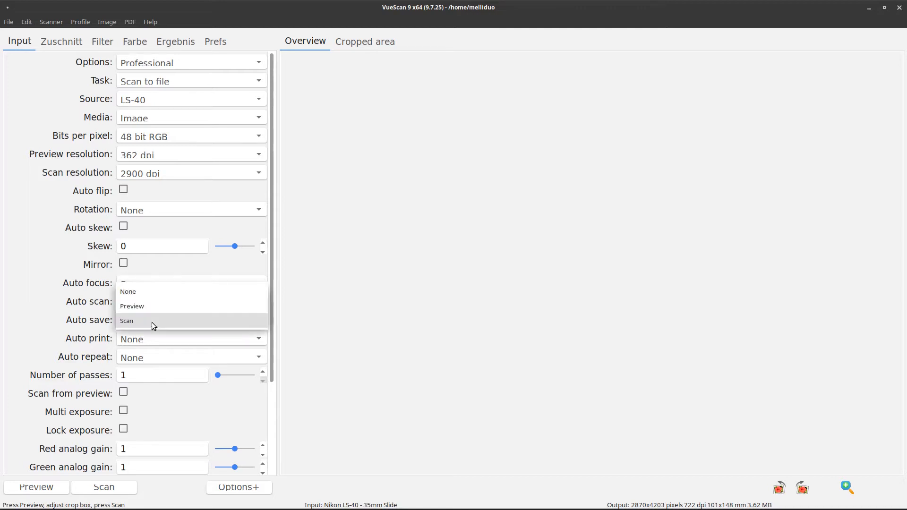
{"action": "left_click", "coordinate": [151, 323]}
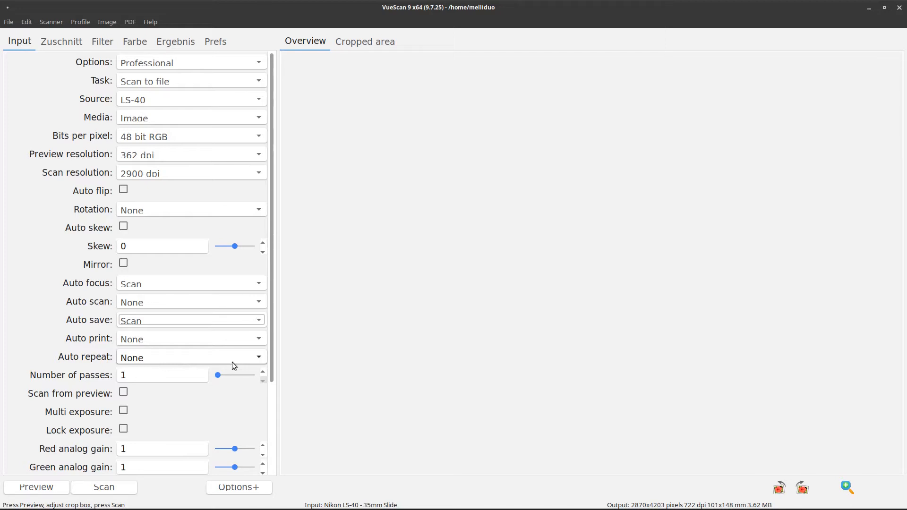
{"action": "left_click_drag", "start_coordinate": [272, 349], "coordinate": [293, 445]}
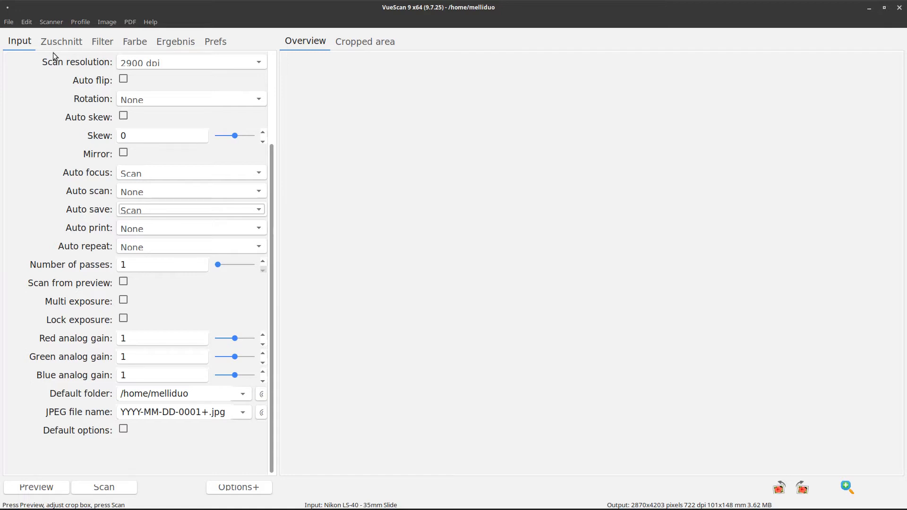
Check the language preference and the crop settings, and restart VueScan
{"action": "left_click", "coordinate": [217, 44]}
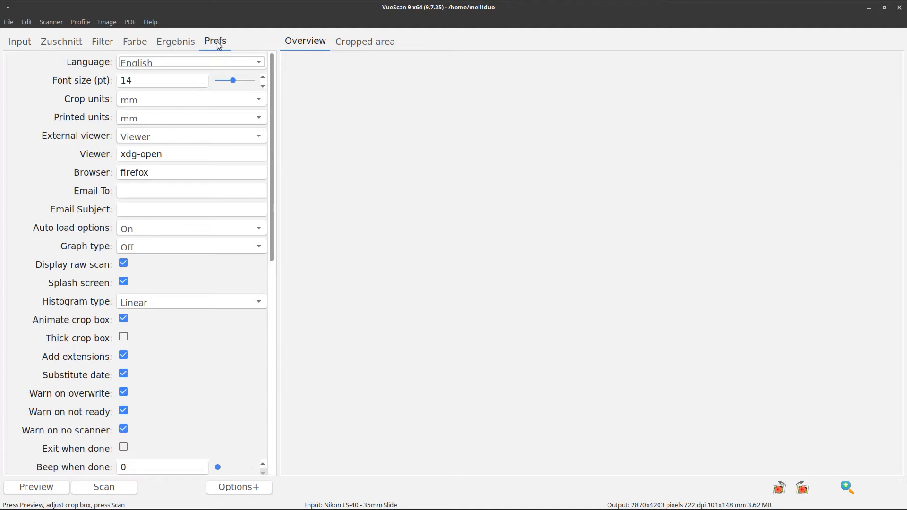
{"action": "left_click", "coordinate": [55, 44]}
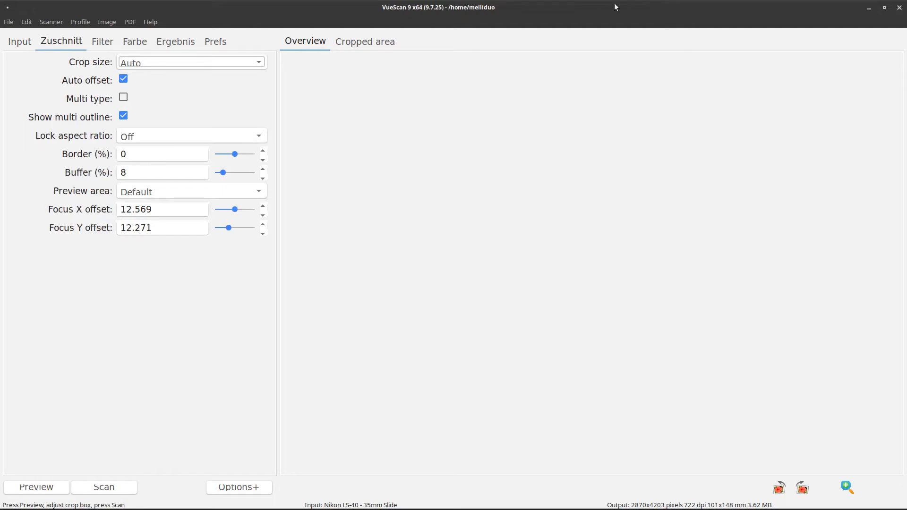
{"action": "left_click", "coordinate": [899, 7]}
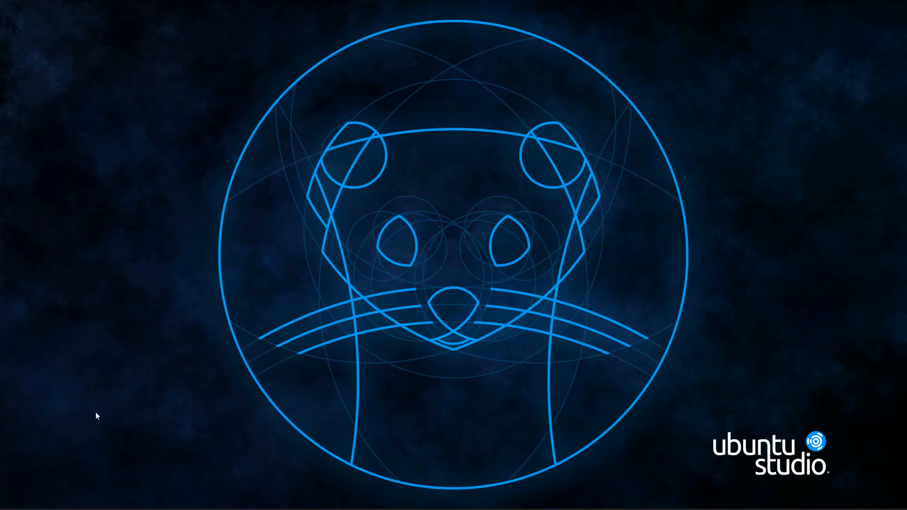
{"action": "left_click", "coordinate": [14, 501]}
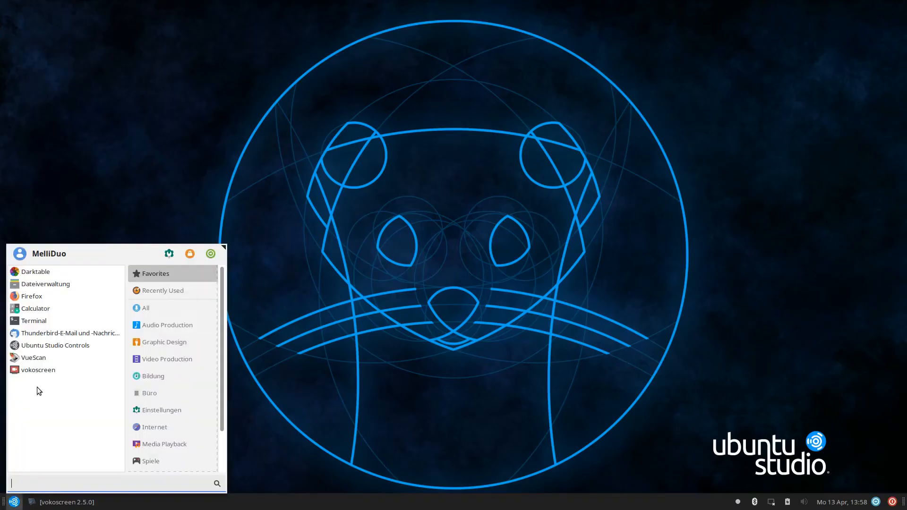
{"action": "left_click", "coordinate": [39, 363]}
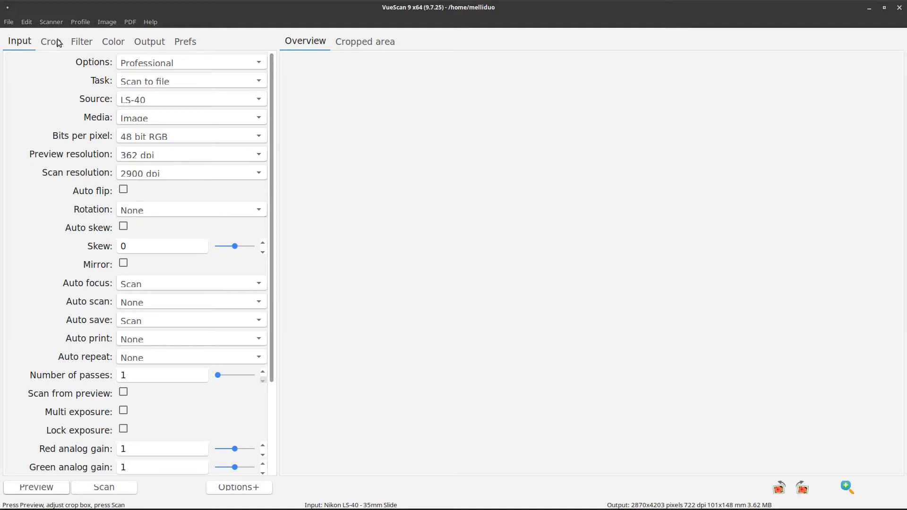
Set the crop size to Maximum
{"action": "left_click", "coordinate": [51, 38]}
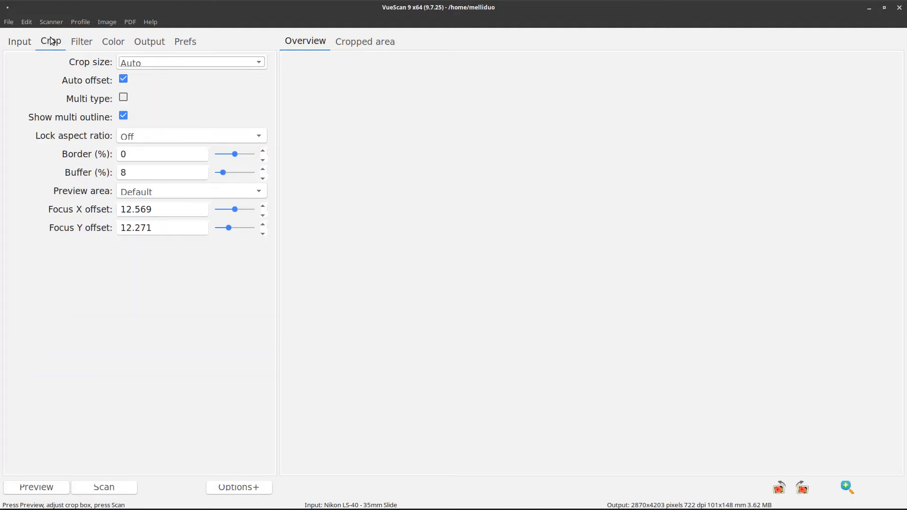
{"action": "left_click", "coordinate": [165, 63]}
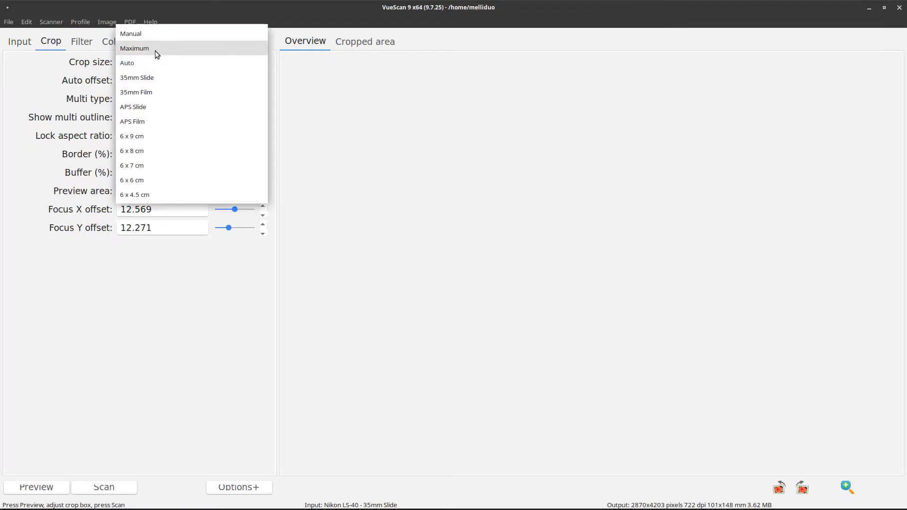
{"action": "left_click", "coordinate": [155, 49]}
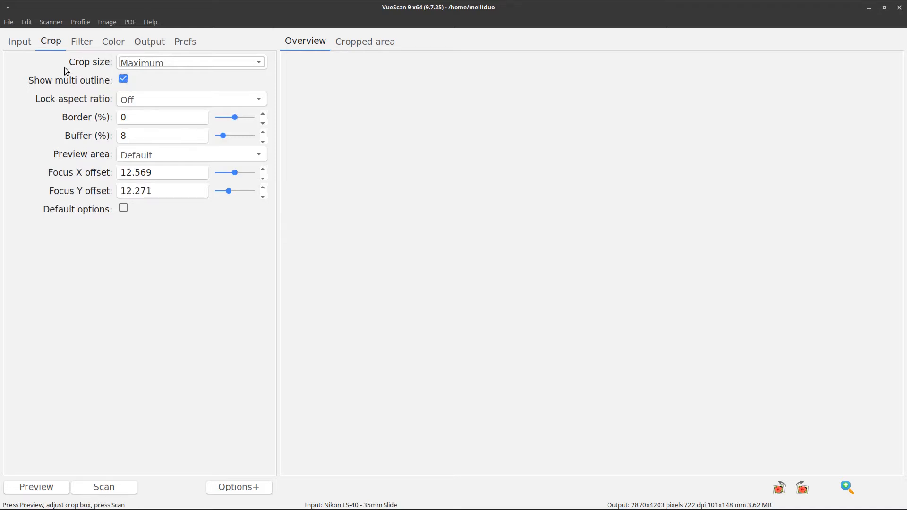
Check the filter settings and enable raw file output
{"action": "left_click", "coordinate": [83, 44]}
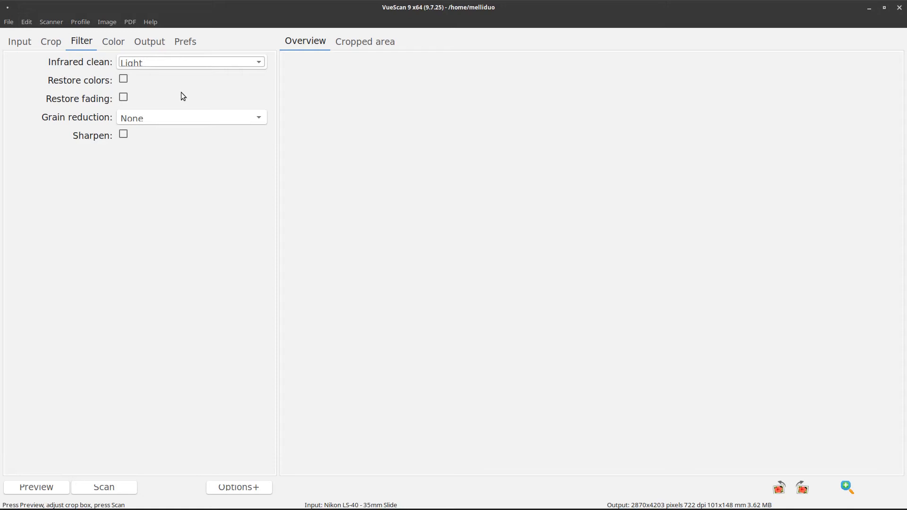
{"action": "left_click", "coordinate": [153, 43]}
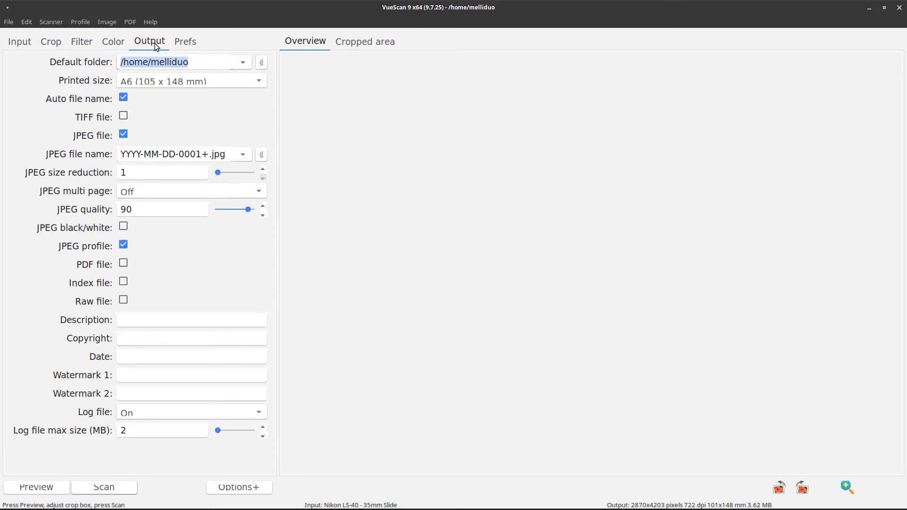
{"action": "left_click", "coordinate": [124, 301]}
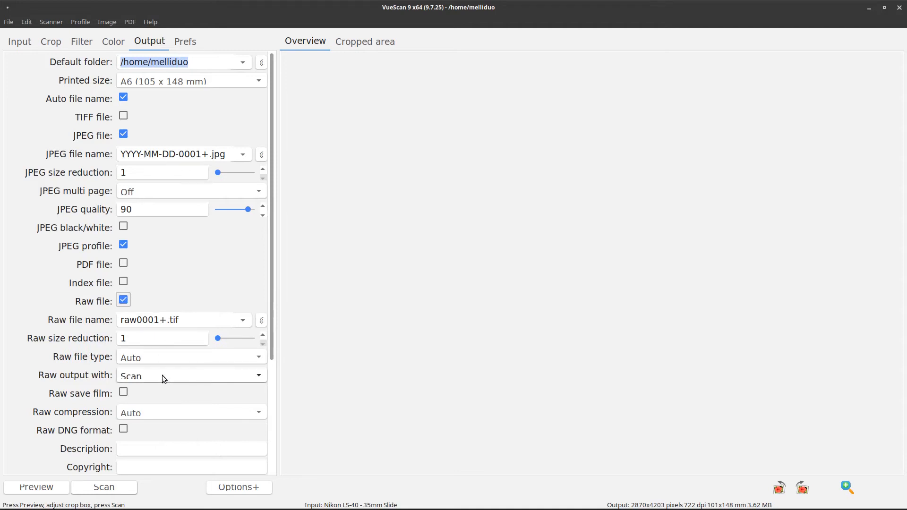
Try raw output with Save, check the filter settings, and return raw output to Scan
{"action": "left_click", "coordinate": [182, 377]}
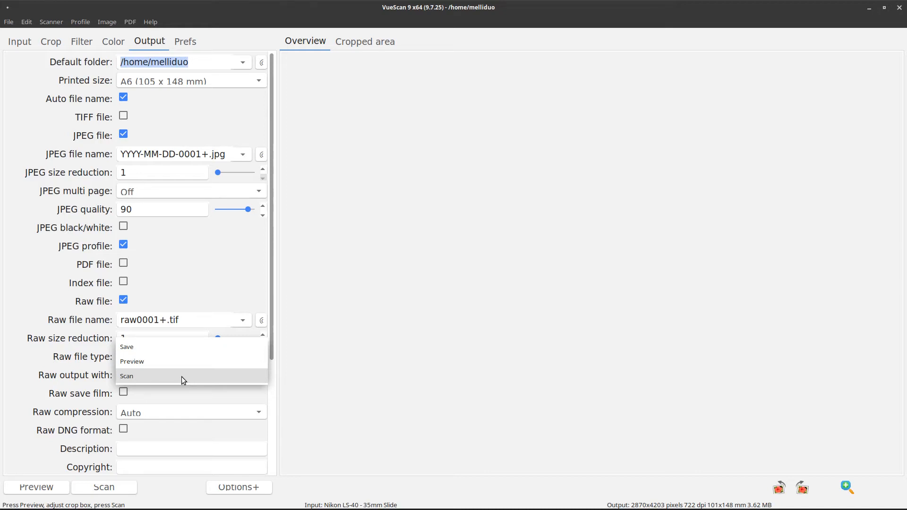
{"action": "left_click", "coordinate": [166, 348]}
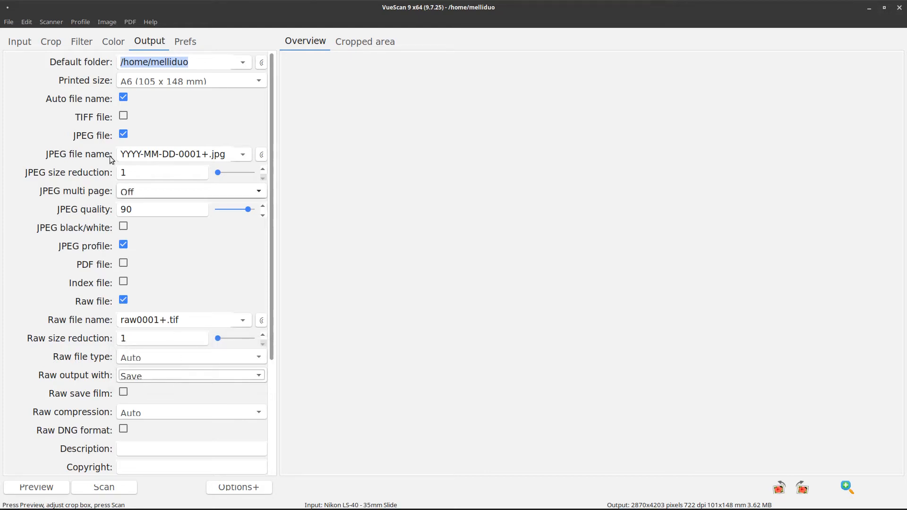
{"action": "left_click", "coordinate": [84, 43]}
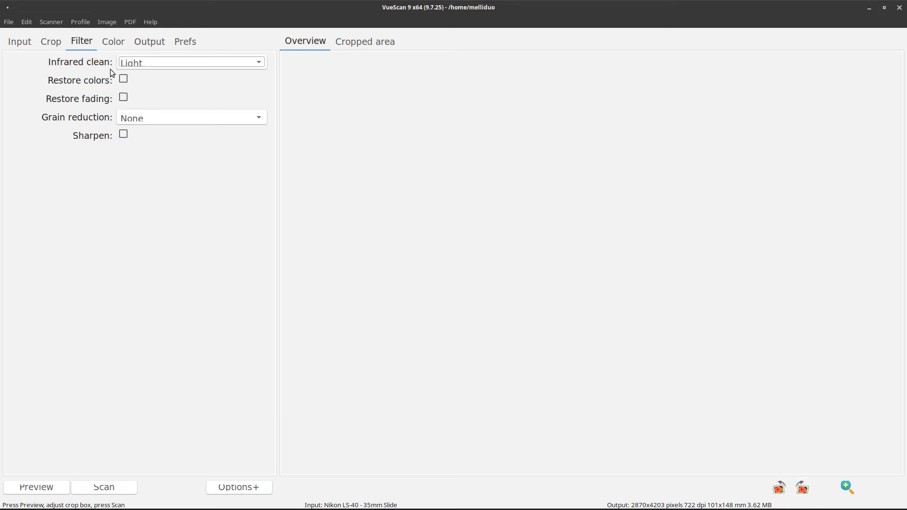
{"action": "left_click", "coordinate": [148, 41]}
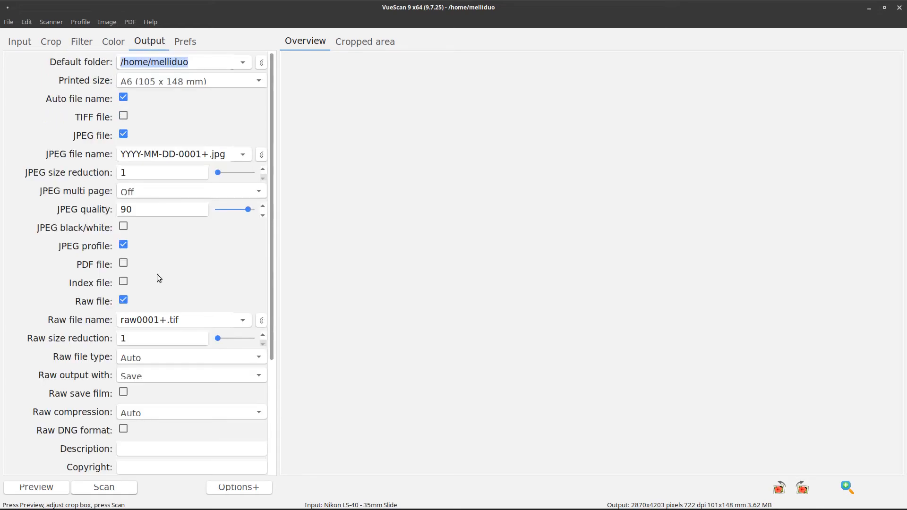
{"action": "left_click", "coordinate": [161, 375]}
{"action": "left_click", "coordinate": [162, 405]}
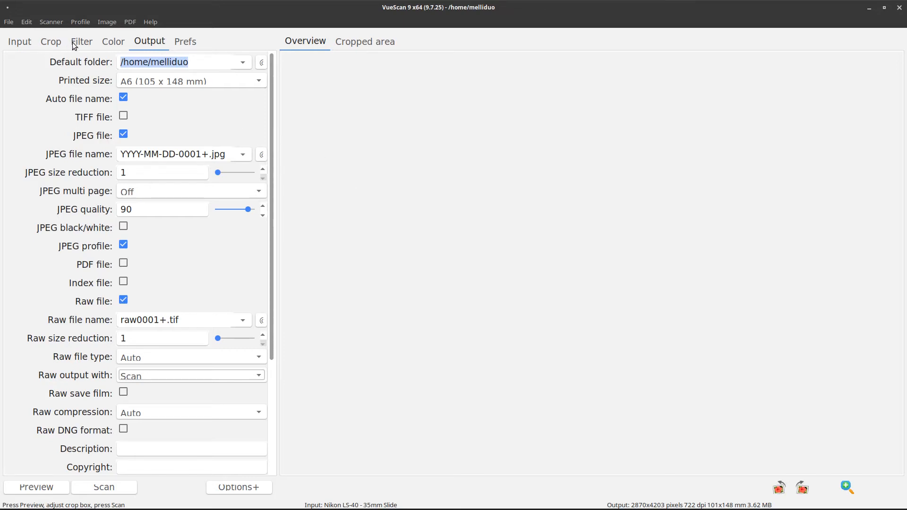
Review the crop and filter settings against the output settings, keeping raw output with Scan
{"action": "left_click", "coordinate": [48, 44]}
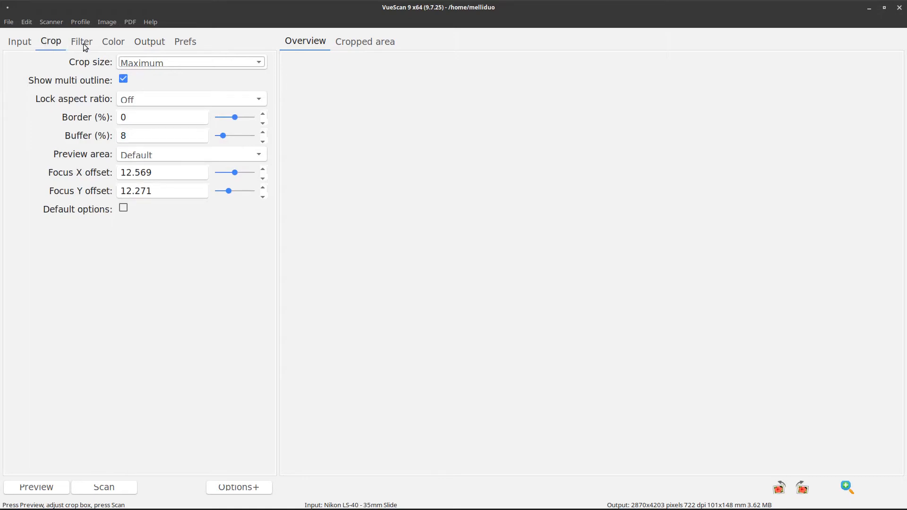
{"action": "left_click", "coordinate": [150, 43]}
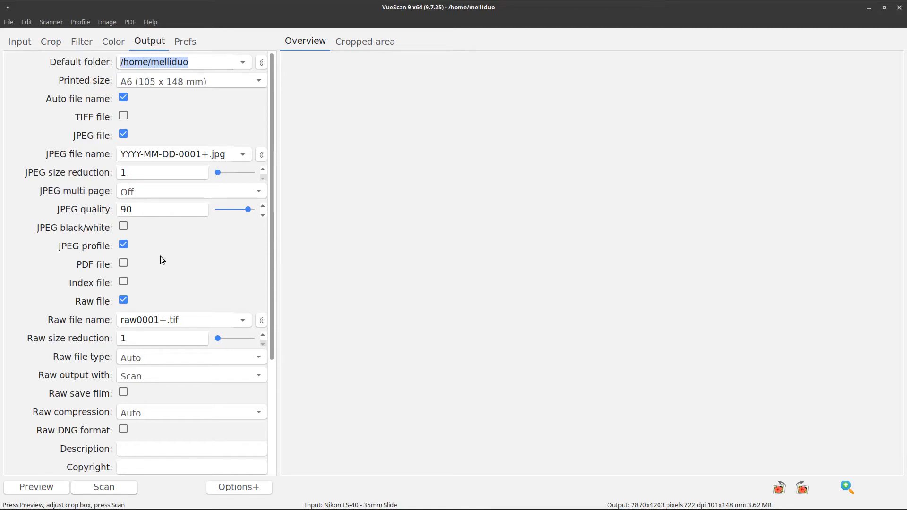
{"action": "left_click", "coordinate": [54, 42]}
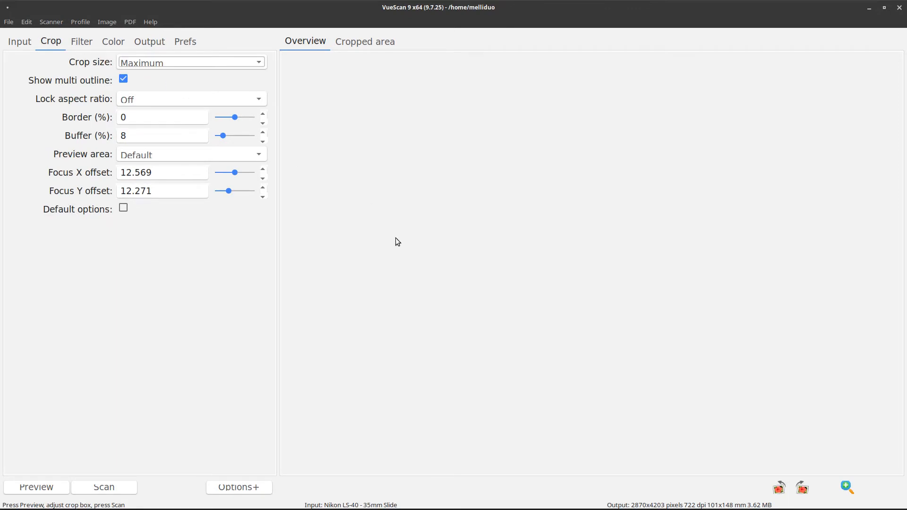
{"action": "left_click", "coordinate": [76, 44]}
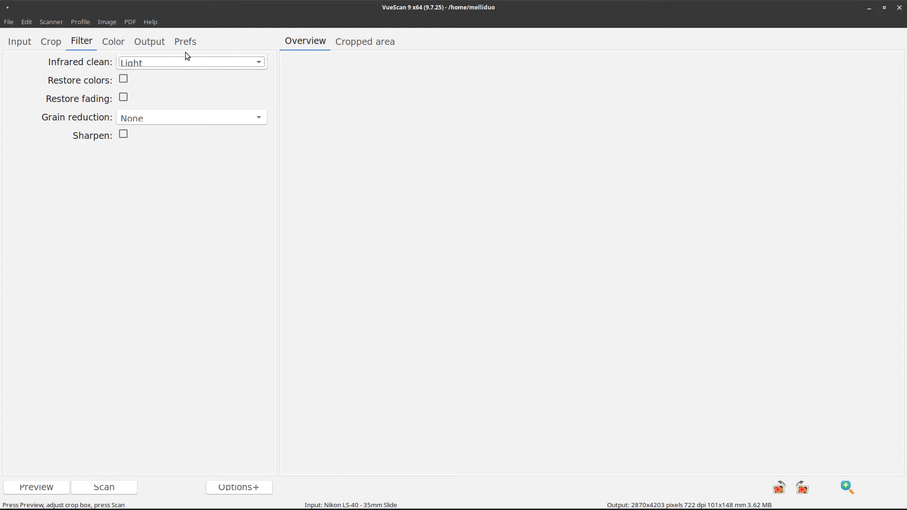
{"action": "left_click", "coordinate": [150, 41]}
{"action": "left_click", "coordinate": [168, 378]}
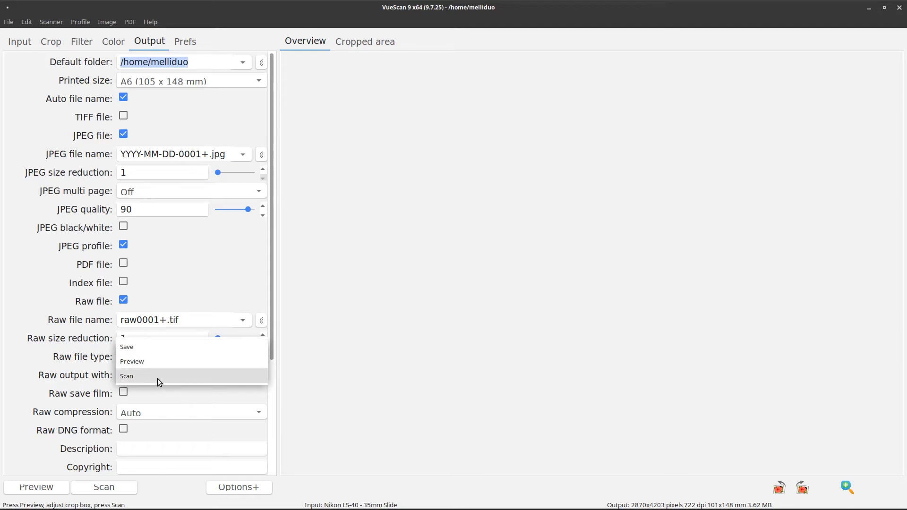
{"action": "left_click", "coordinate": [158, 377]}
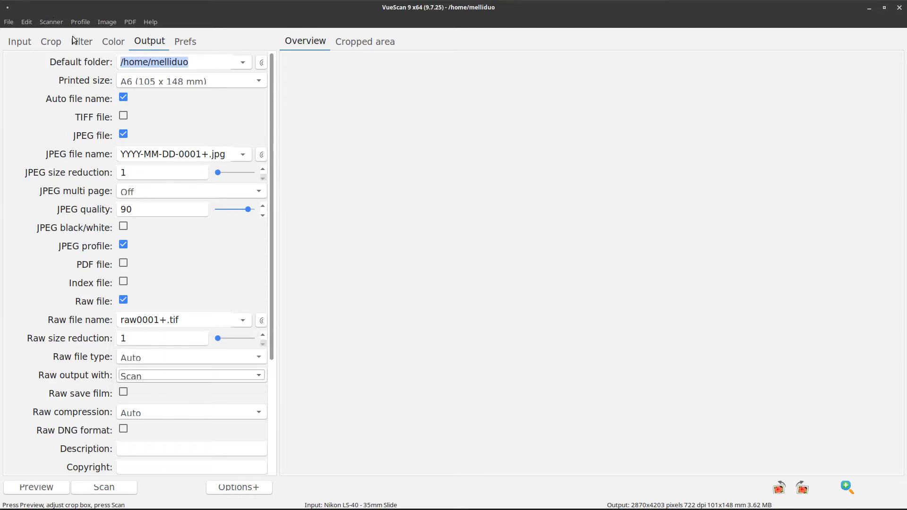
Keep infrared clean on Light and grain reduction on None in the filter settings
{"action": "left_click", "coordinate": [52, 42]}
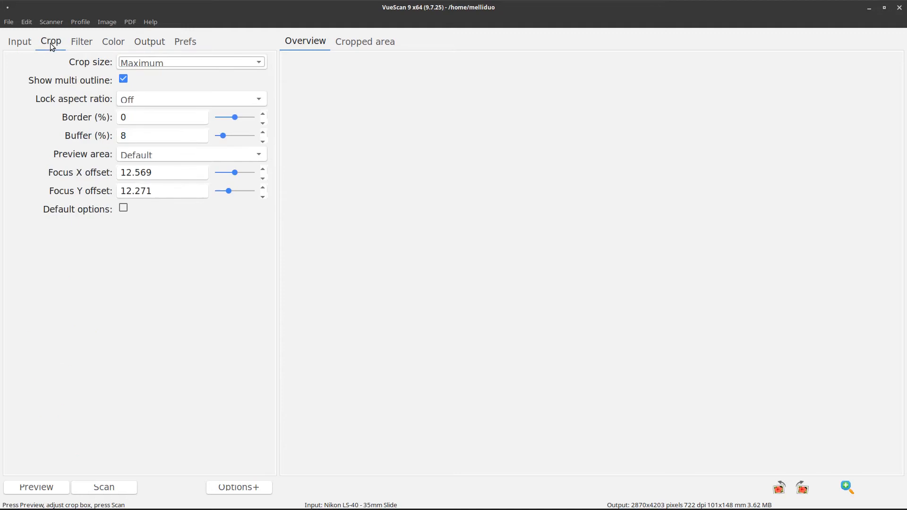
{"action": "left_click", "coordinate": [76, 44]}
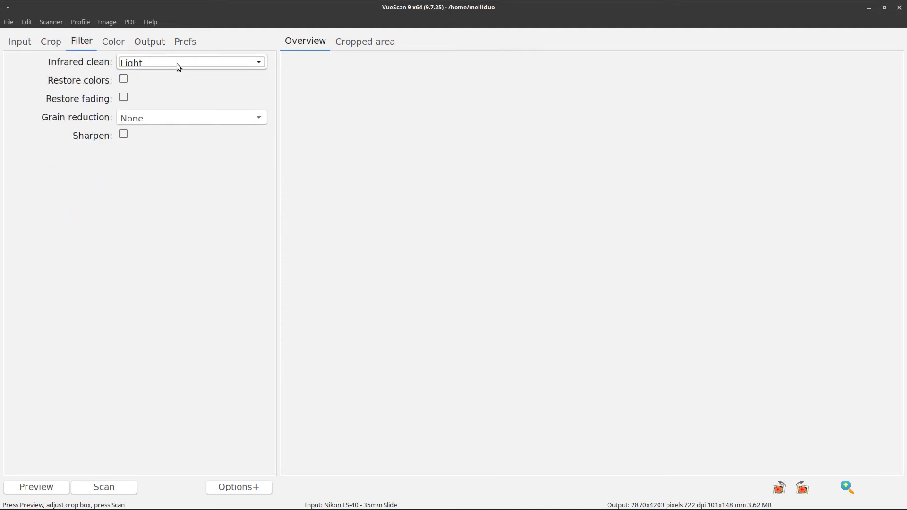
{"action": "left_click", "coordinate": [176, 63]}
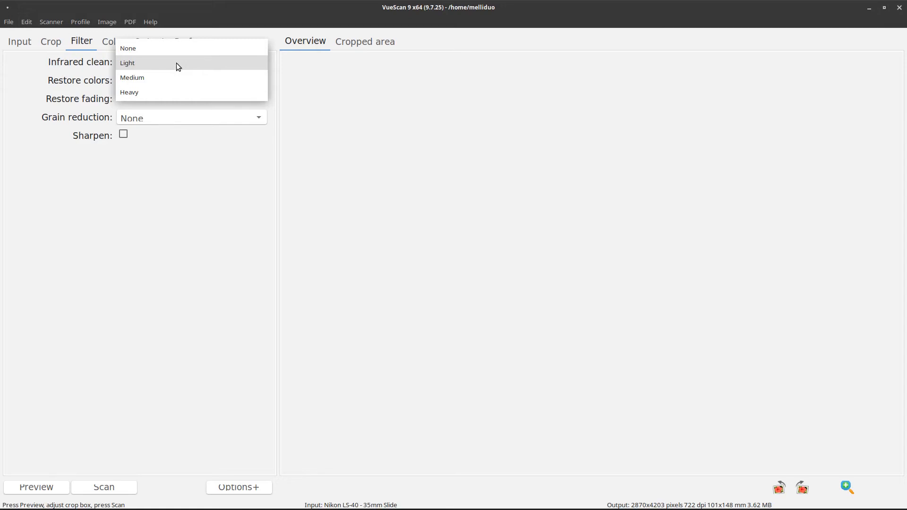
{"action": "left_click", "coordinate": [177, 63]}
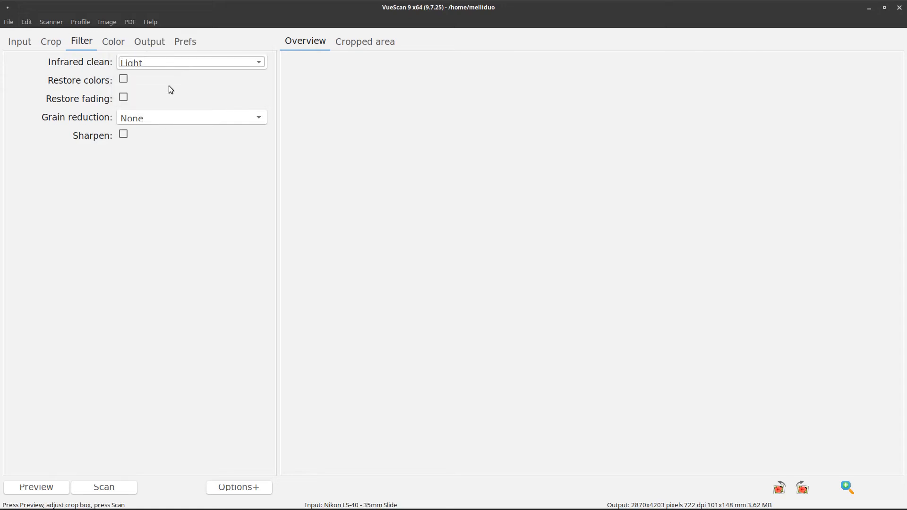
{"action": "left_click", "coordinate": [157, 121]}
{"action": "left_click", "coordinate": [157, 121]}
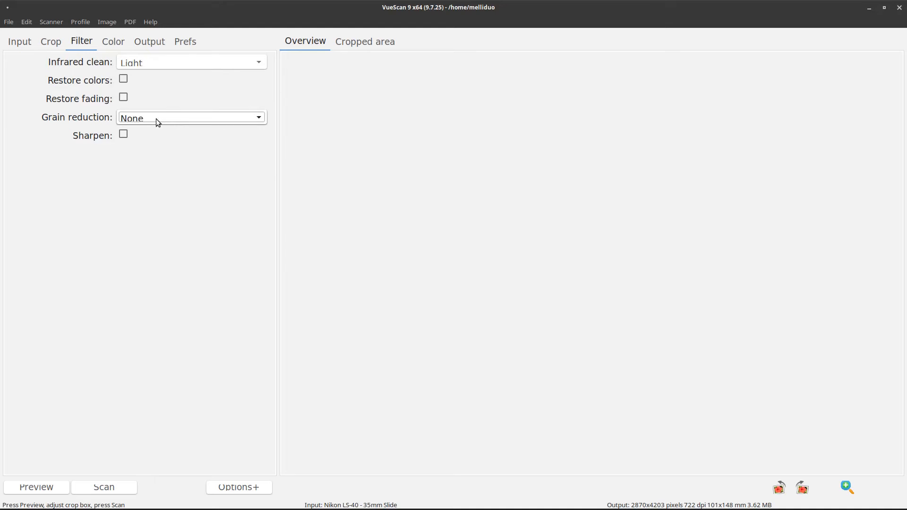
Check the color settings and set the output's printed size to Scan size
{"action": "left_click", "coordinate": [117, 42]}
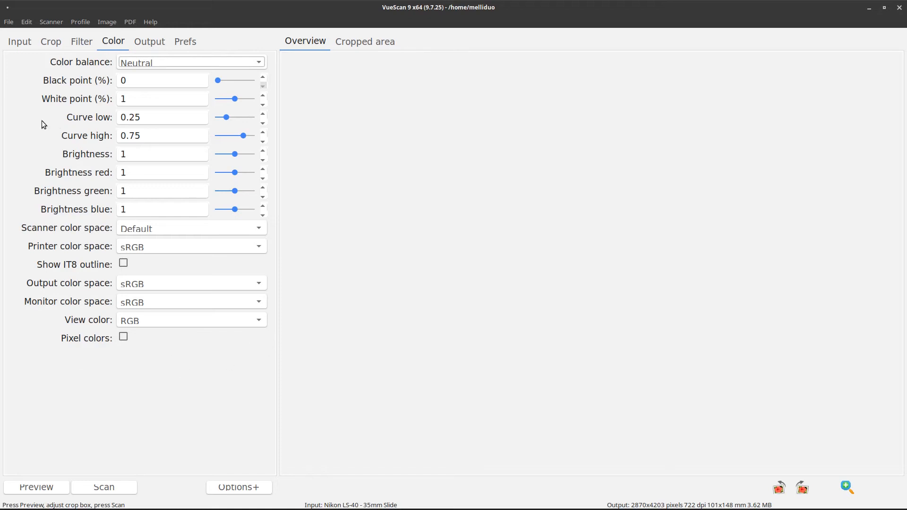
{"action": "left_click", "coordinate": [152, 42]}
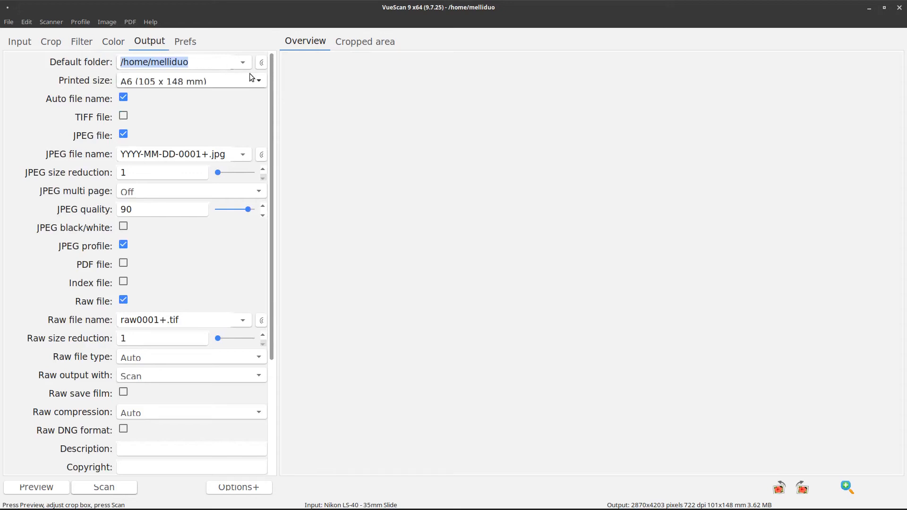
{"action": "left_click", "coordinate": [219, 80]}
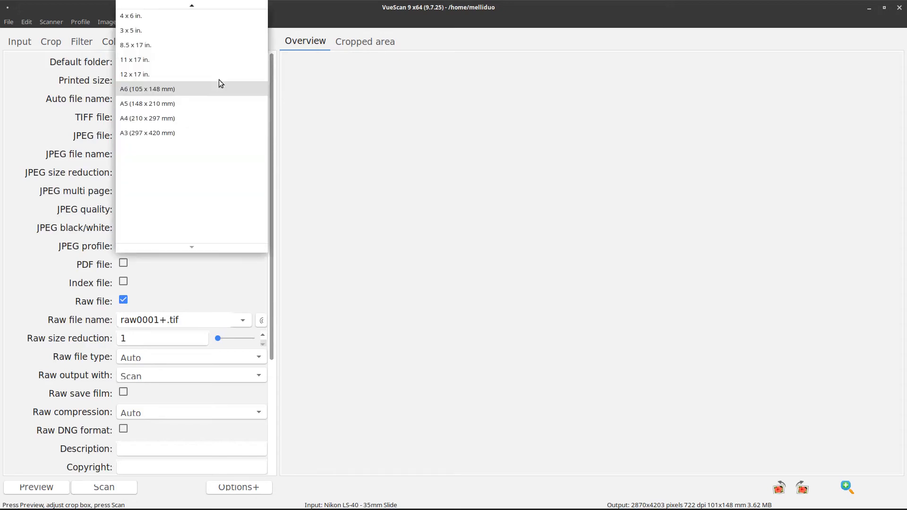
{"action": "left_click", "coordinate": [156, 7]}
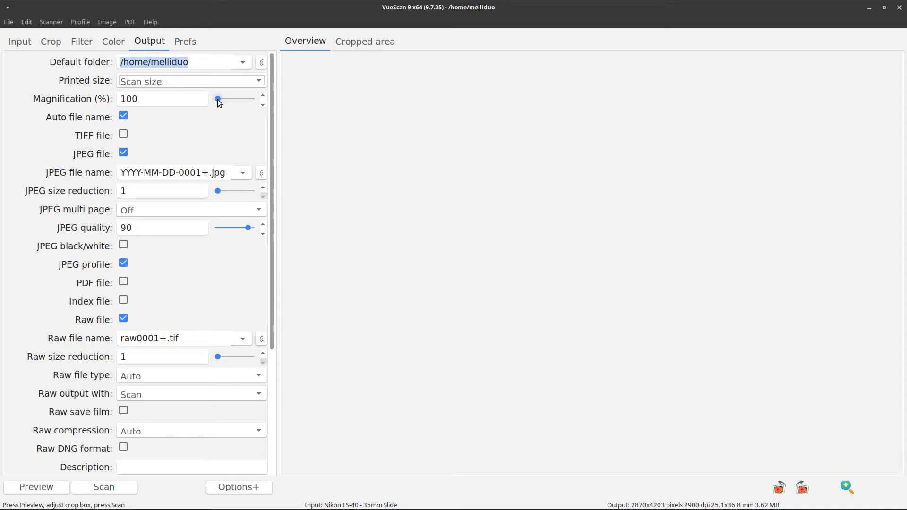
Disable JPEG file output, and briefly enable TIFF file output before disabling it again
{"action": "left_click", "coordinate": [123, 153]}
{"action": "left_click", "coordinate": [123, 135]}
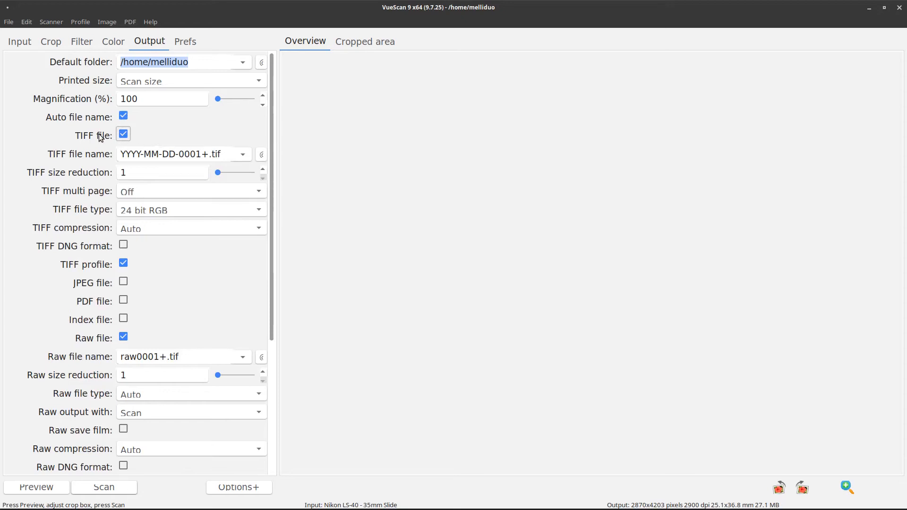
{"action": "left_click", "coordinate": [124, 134]}
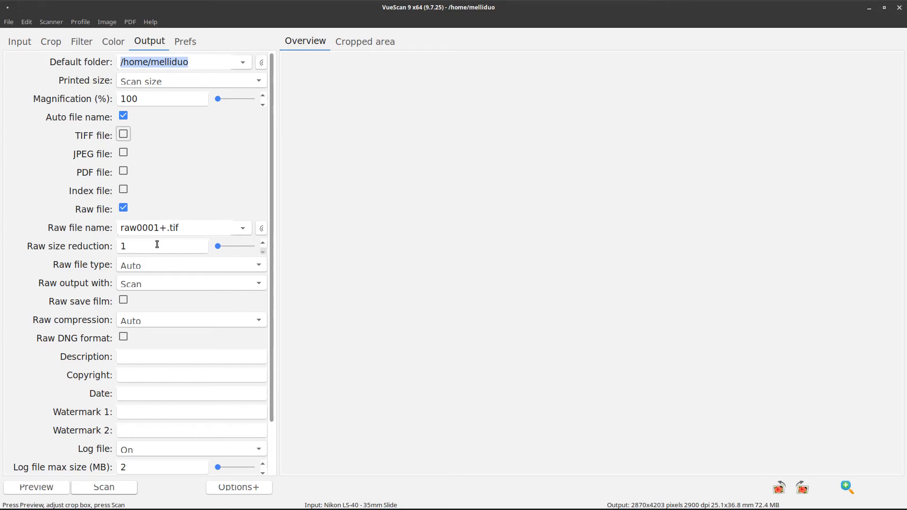
Set the raw file type to 48 bit RGB and review the other available file types
{"action": "scroll", "coordinate": [157, 245], "scroll_direction": "down", "scroll_amount": 1}
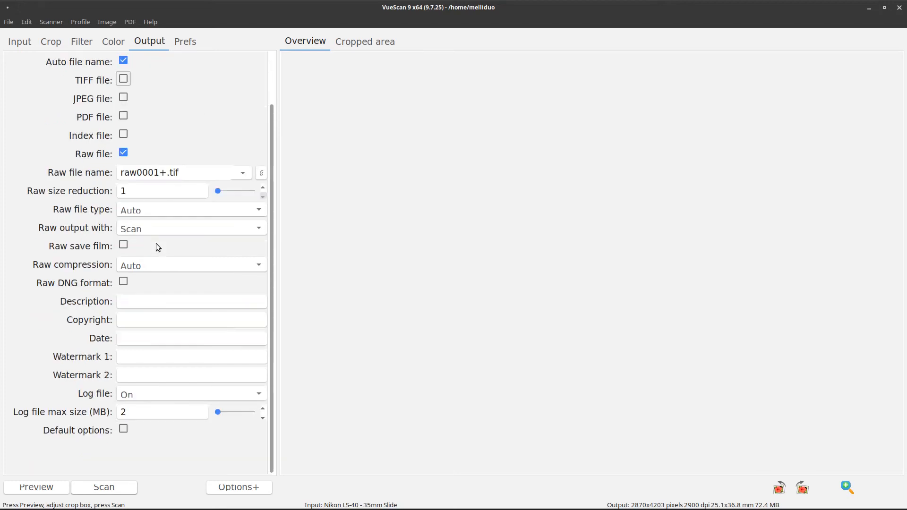
{"action": "left_click", "coordinate": [157, 210]}
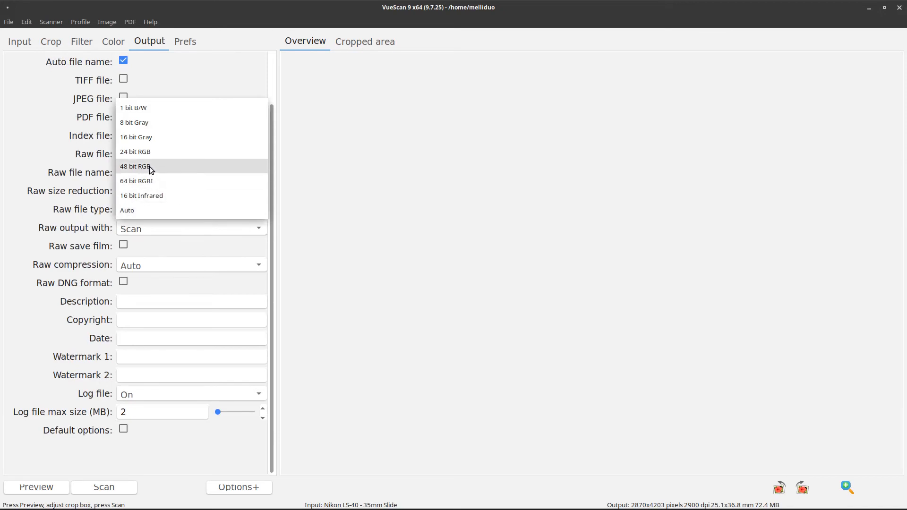
{"action": "left_click", "coordinate": [151, 166]}
{"action": "left_click", "coordinate": [173, 209]}
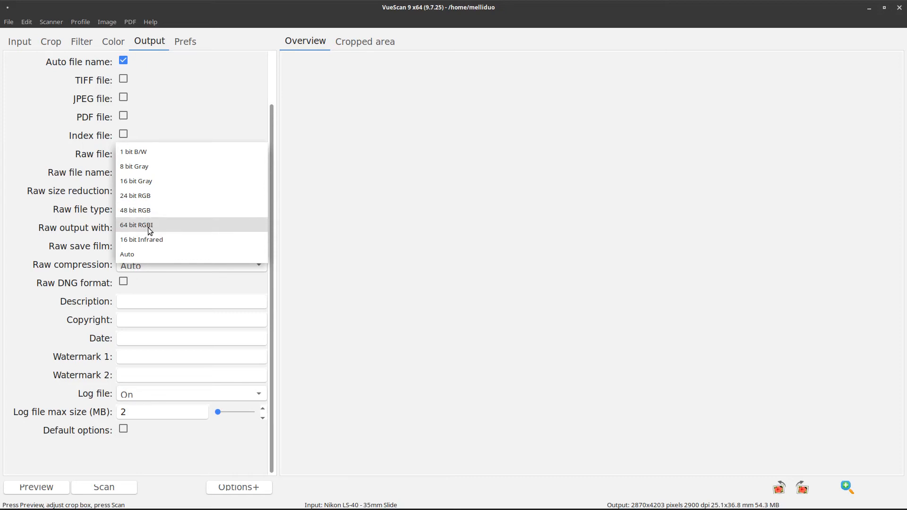
{"action": "left_click", "coordinate": [131, 214]}
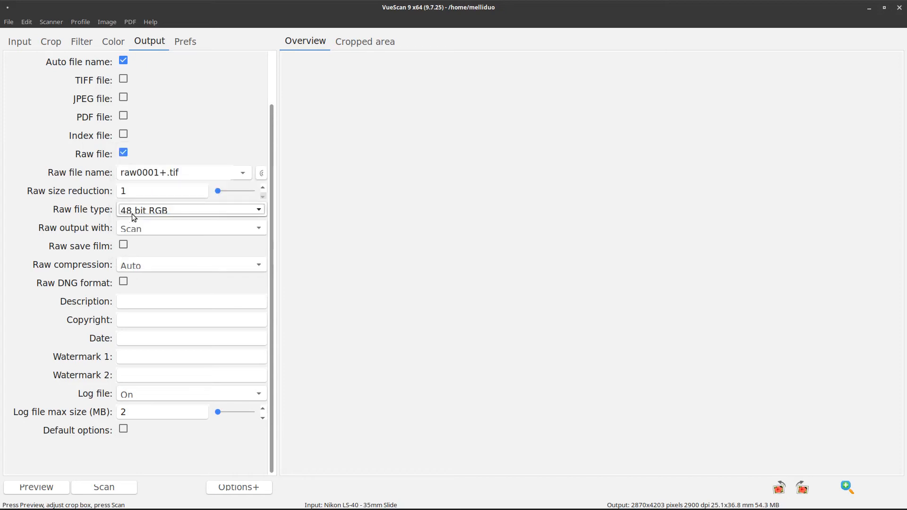
{"action": "left_click", "coordinate": [188, 212]}
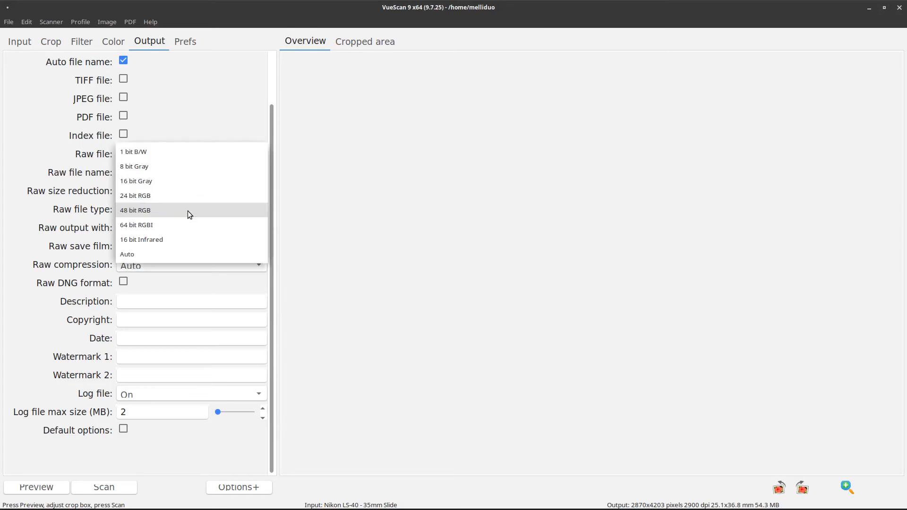
{"action": "left_click", "coordinate": [133, 212]}
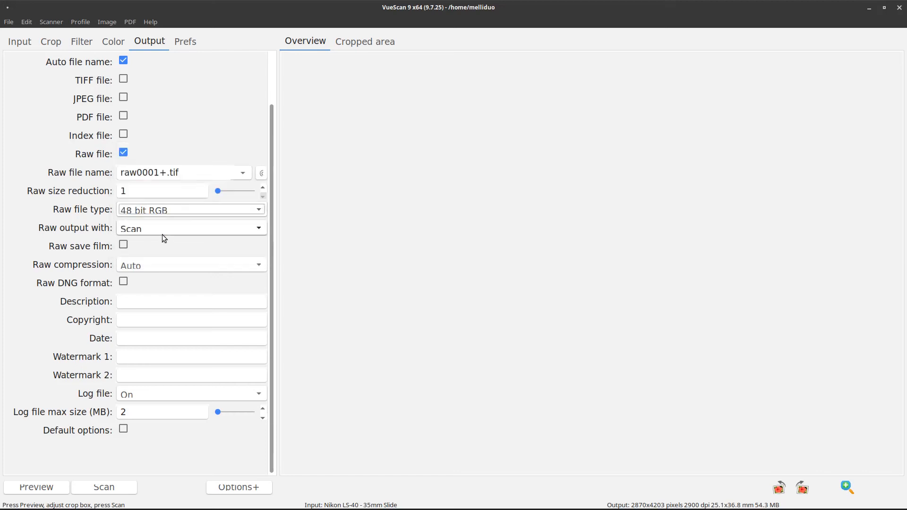
Set raw output to occur with Save, briefly trying the Preview option as well
{"action": "left_click", "coordinate": [144, 229]}
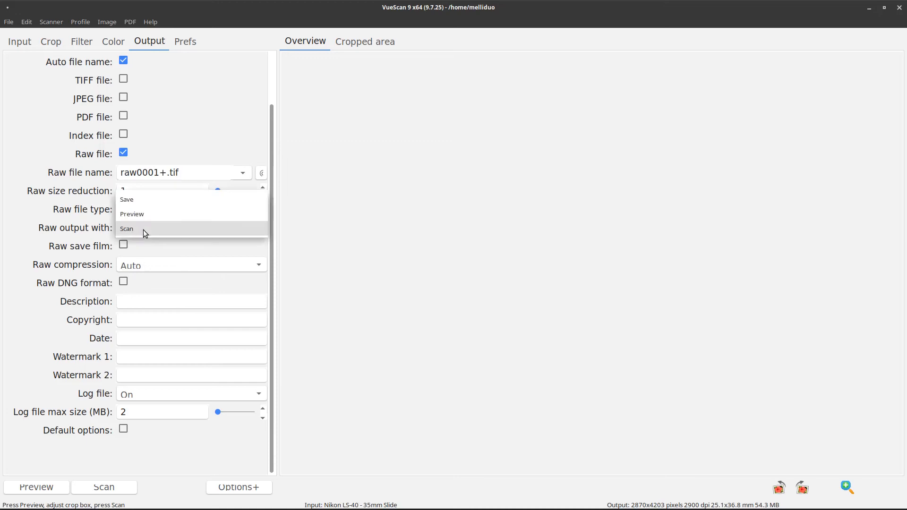
{"action": "left_click", "coordinate": [142, 199]}
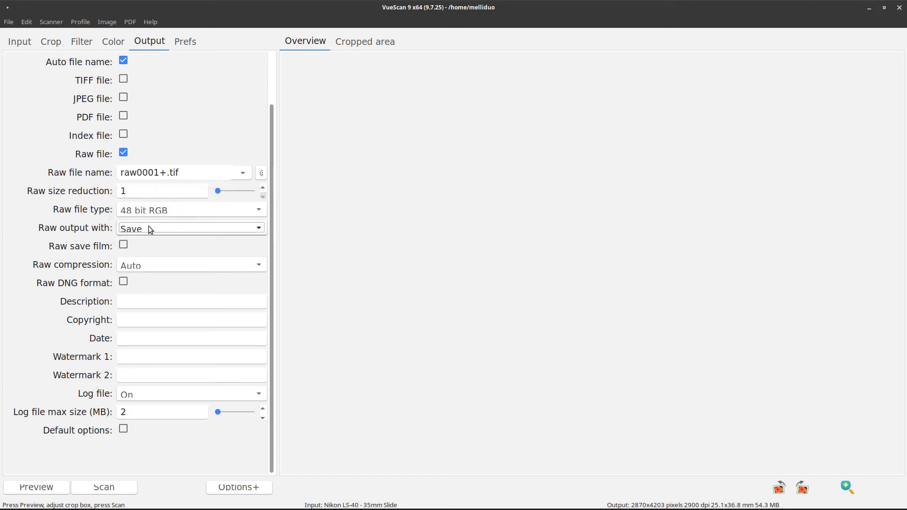
{"action": "left_click", "coordinate": [128, 229]}
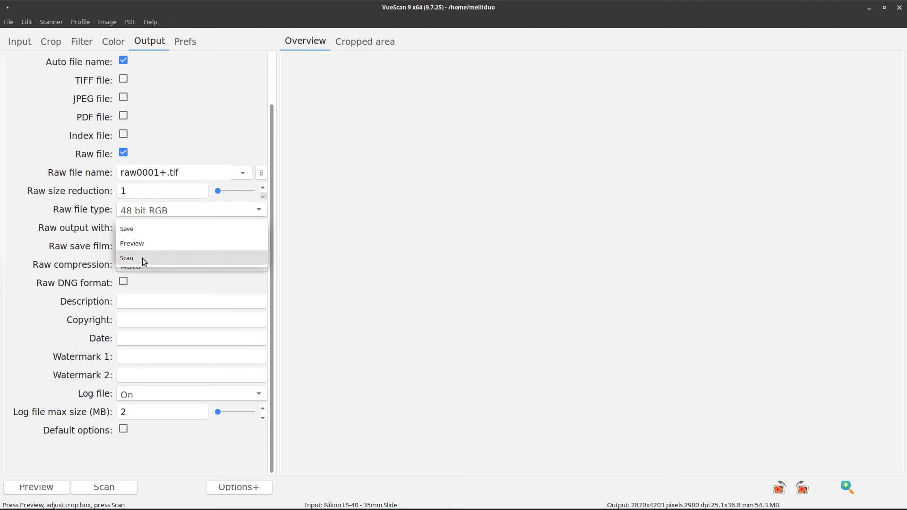
{"action": "left_click", "coordinate": [143, 244]}
{"action": "left_click", "coordinate": [142, 231]}
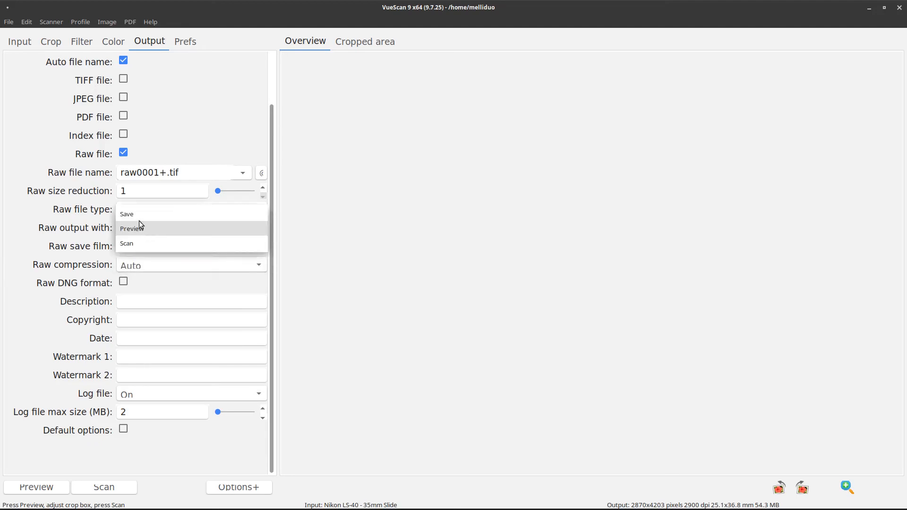
{"action": "left_click", "coordinate": [138, 215]}
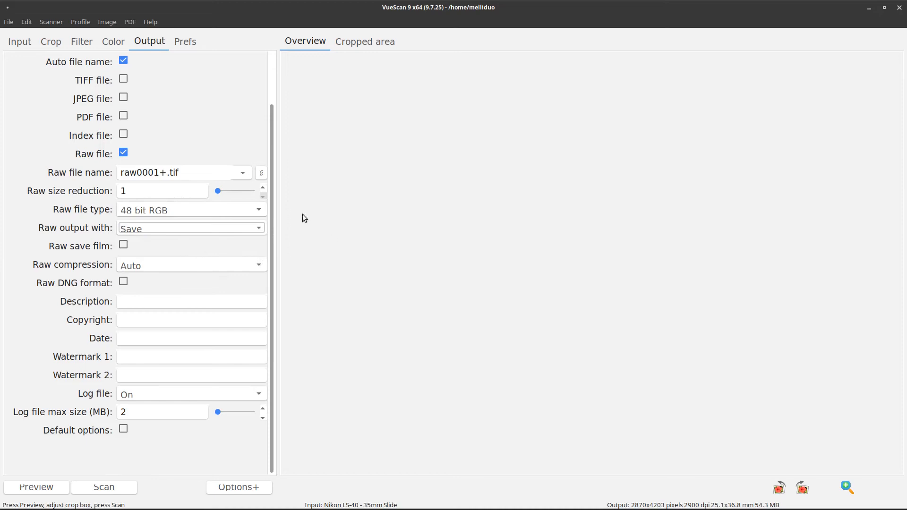
Toggle Raw save film on and off again, and set raw compression to Off
{"action": "left_click", "coordinate": [124, 247]}
{"action": "left_click", "coordinate": [124, 247]}
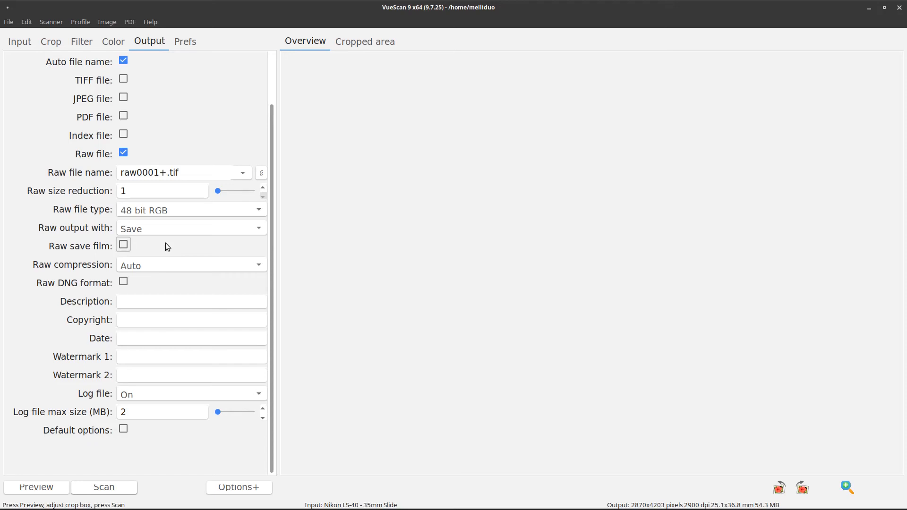
{"action": "left_click", "coordinate": [184, 266]}
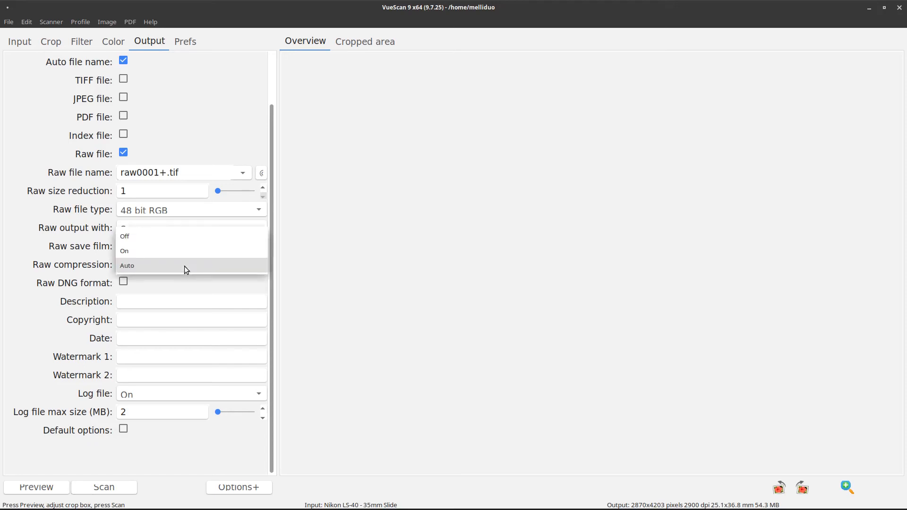
{"action": "left_click", "coordinate": [165, 235]}
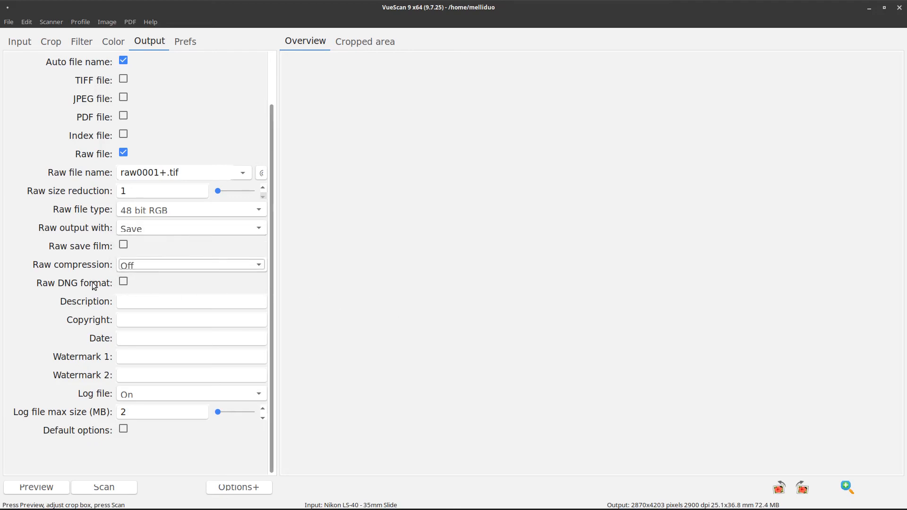
Enable the raw DNG format briefly and disable it again
{"action": "left_click", "coordinate": [123, 283]}
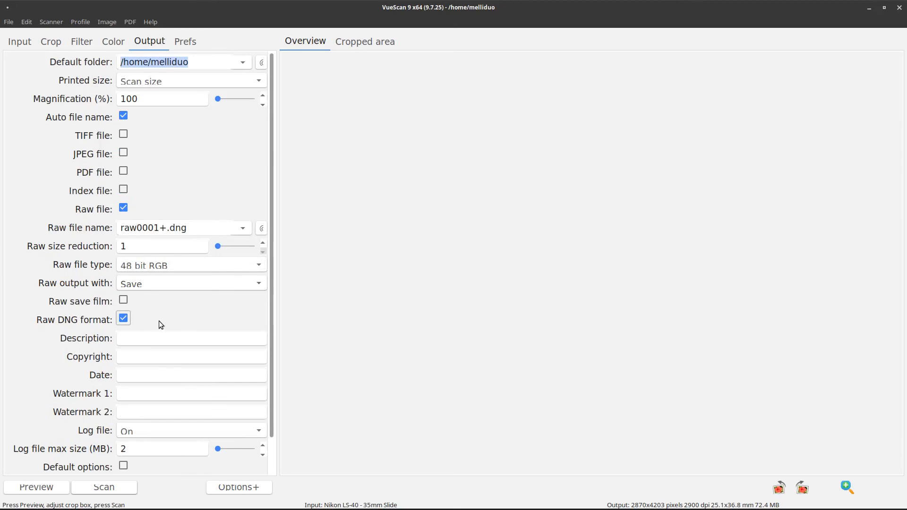
{"action": "scroll", "coordinate": [174, 317], "scroll_direction": "down", "scroll_amount": 2}
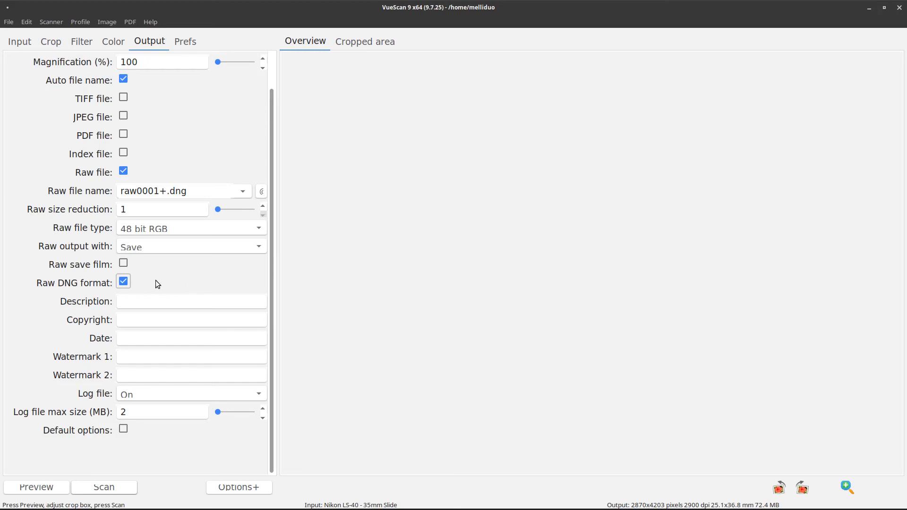
{"action": "left_click", "coordinate": [124, 282]}
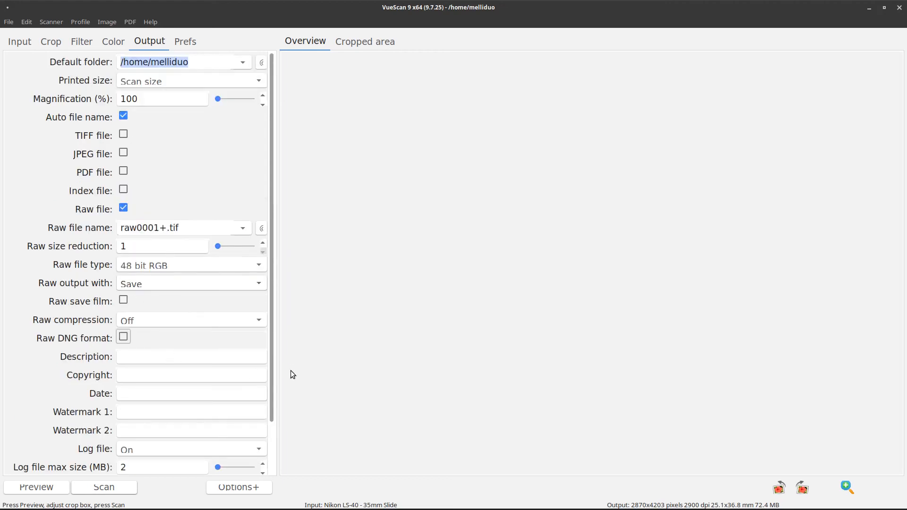
Set the log file to Off, review the output settings and scan the film frame
{"action": "left_click", "coordinate": [160, 448]}
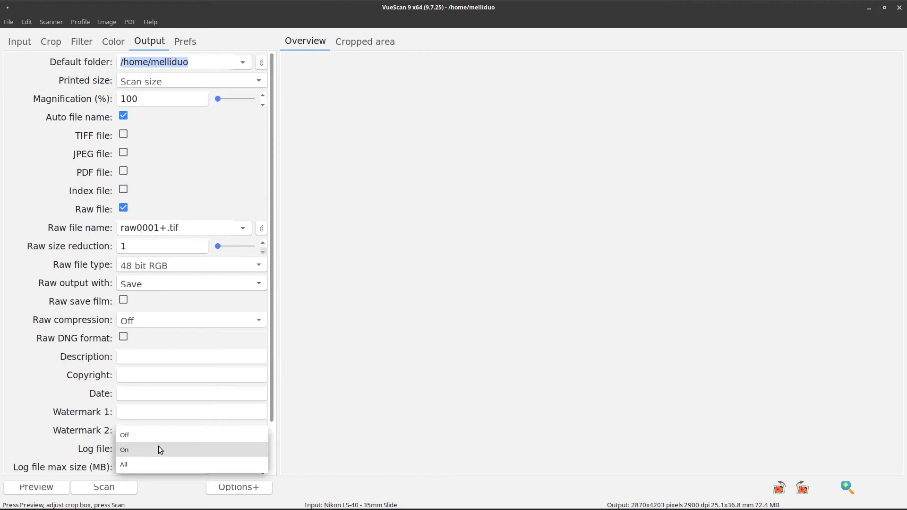
{"action": "left_click", "coordinate": [151, 433]}
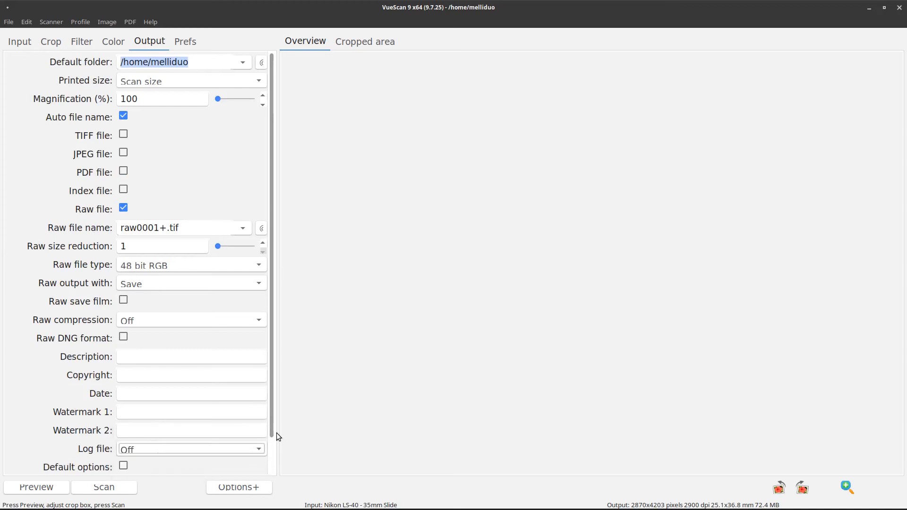
{"action": "scroll", "coordinate": [272, 438], "scroll_direction": "down", "scroll_amount": 2}
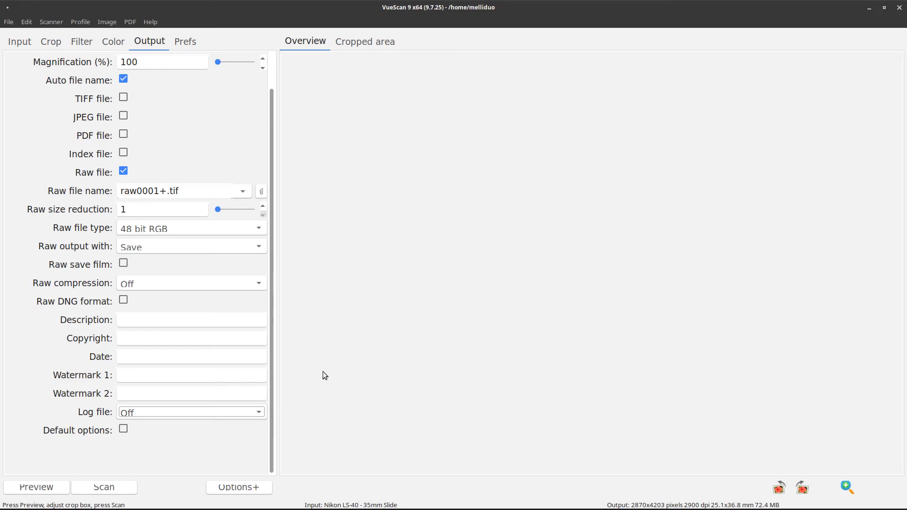
{"action": "scroll", "coordinate": [279, 352], "scroll_direction": "up", "scroll_amount": 2}
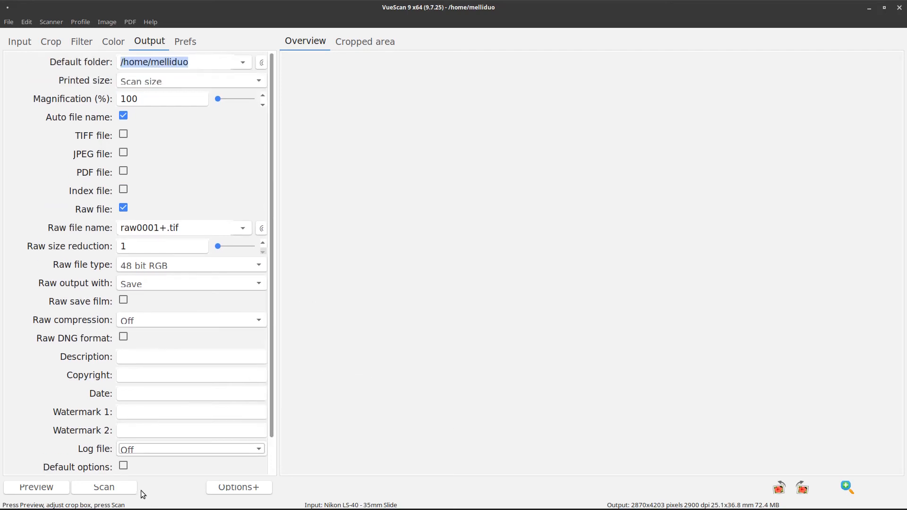
{"action": "left_click", "coordinate": [121, 488]}
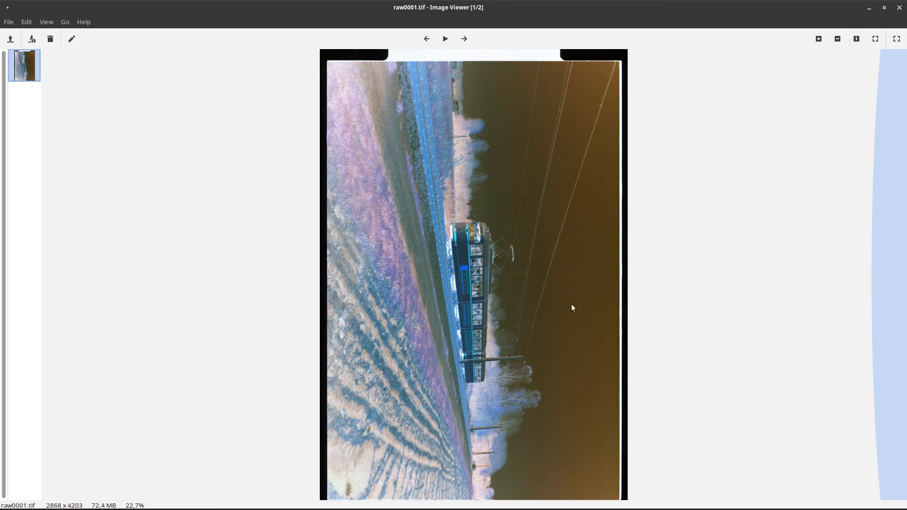
Switch back to VueScan from the image viewer, set raw output to occur with Scan, and scan the frame again
{"action": "left_click", "coordinate": [224, 505]}
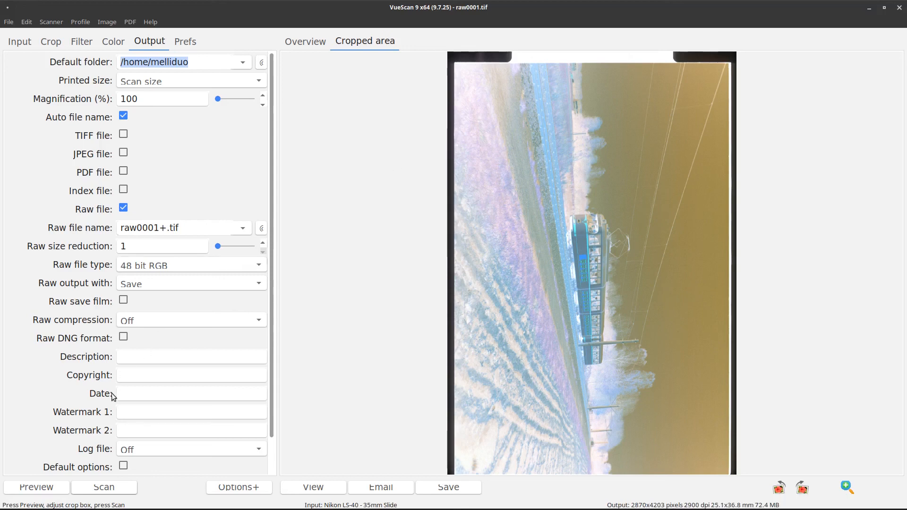
{"action": "left_click", "coordinate": [145, 285]}
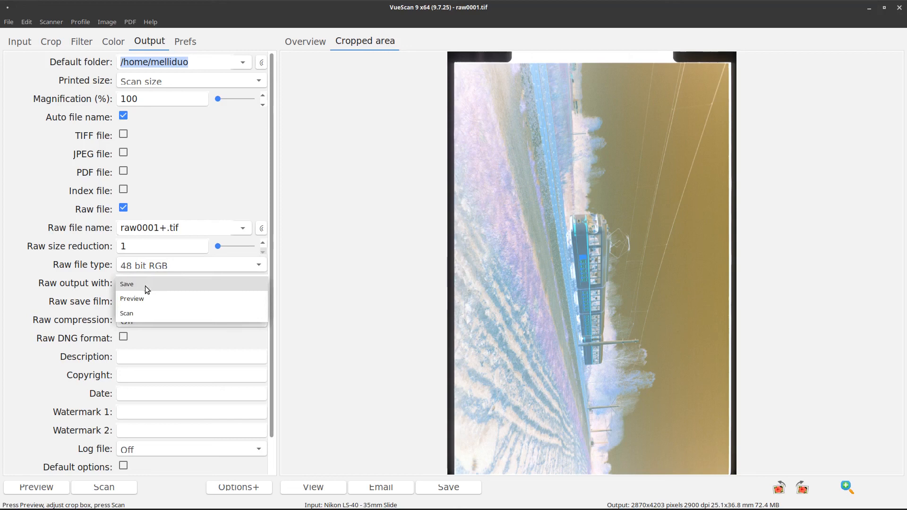
{"action": "left_click", "coordinate": [140, 313]}
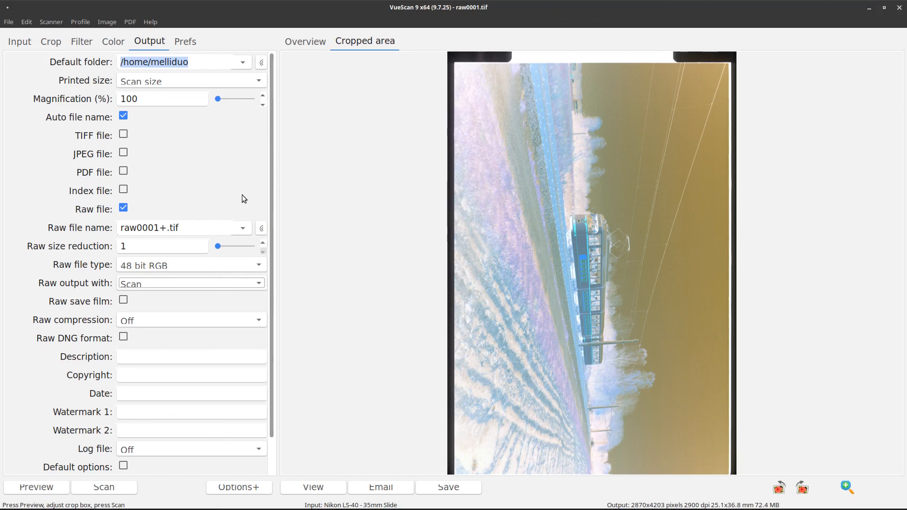
{"action": "left_click", "coordinate": [105, 487]}
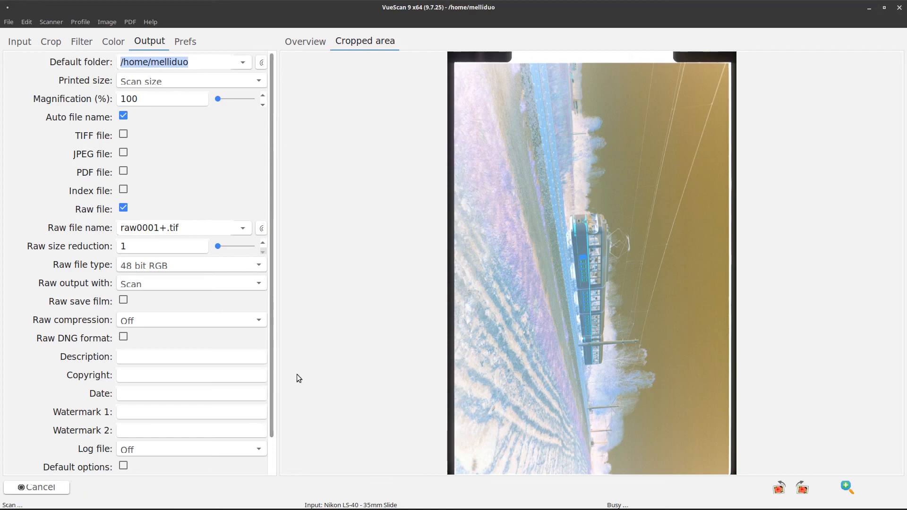